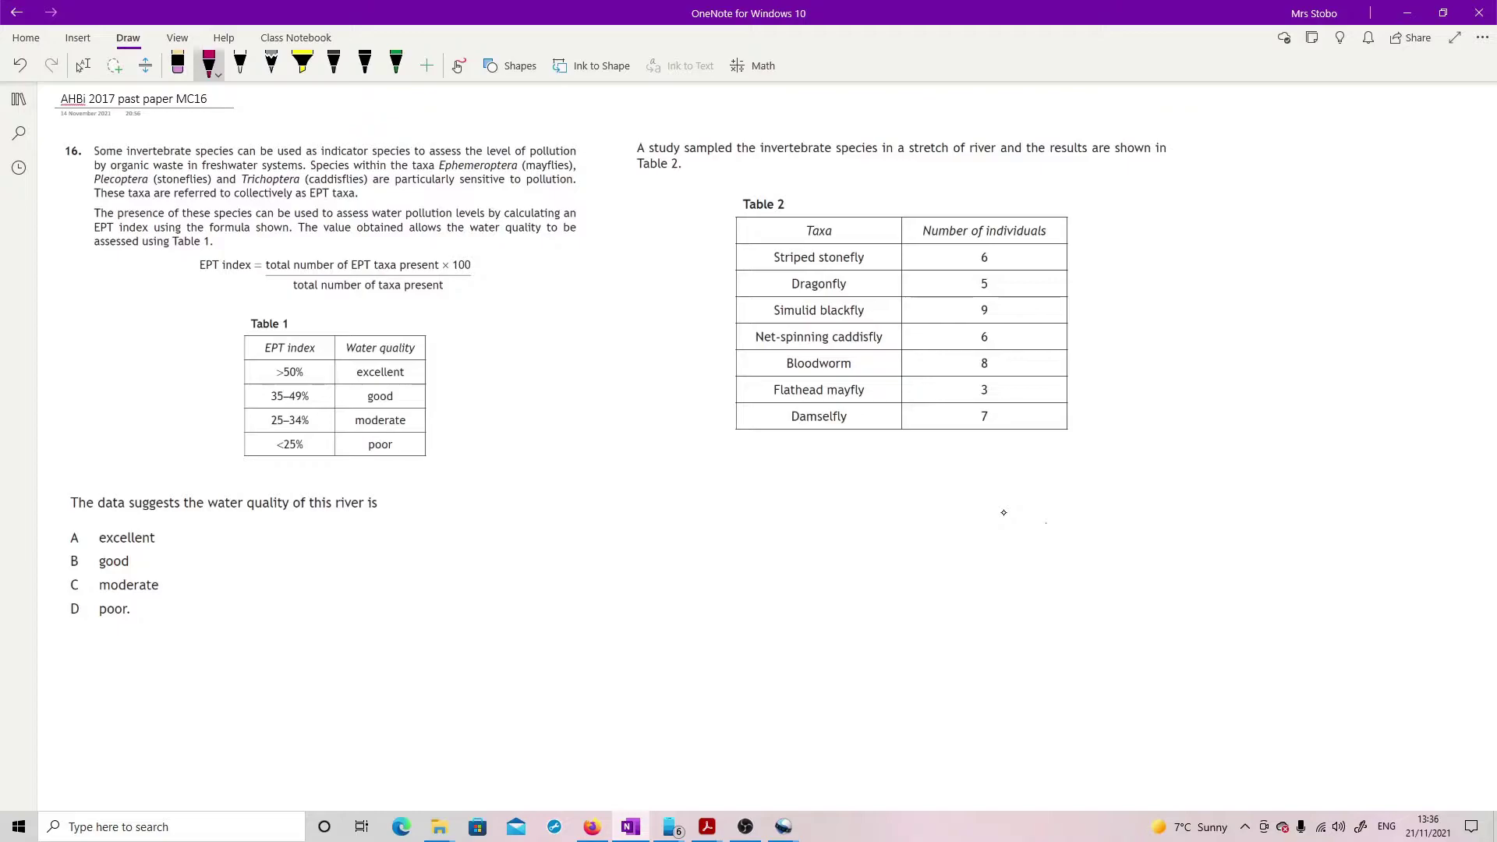
# Step: In pink ink, underline mayflies and stoneflies, loop the EPT formula and Table 1, and link Table 1 to Table 2
pyautogui.moveTo(514, 173); pyautogui.dragTo(579, 172)
pyautogui.moveTo(176, 185); pyautogui.dragTo(375, 185)
pyautogui.moveTo(220, 309)
pyautogui.mouseDown()
pyautogui.moveTo(519, 260)
pyautogui.moveTo(193, 259)
pyautogui.mouseUp()
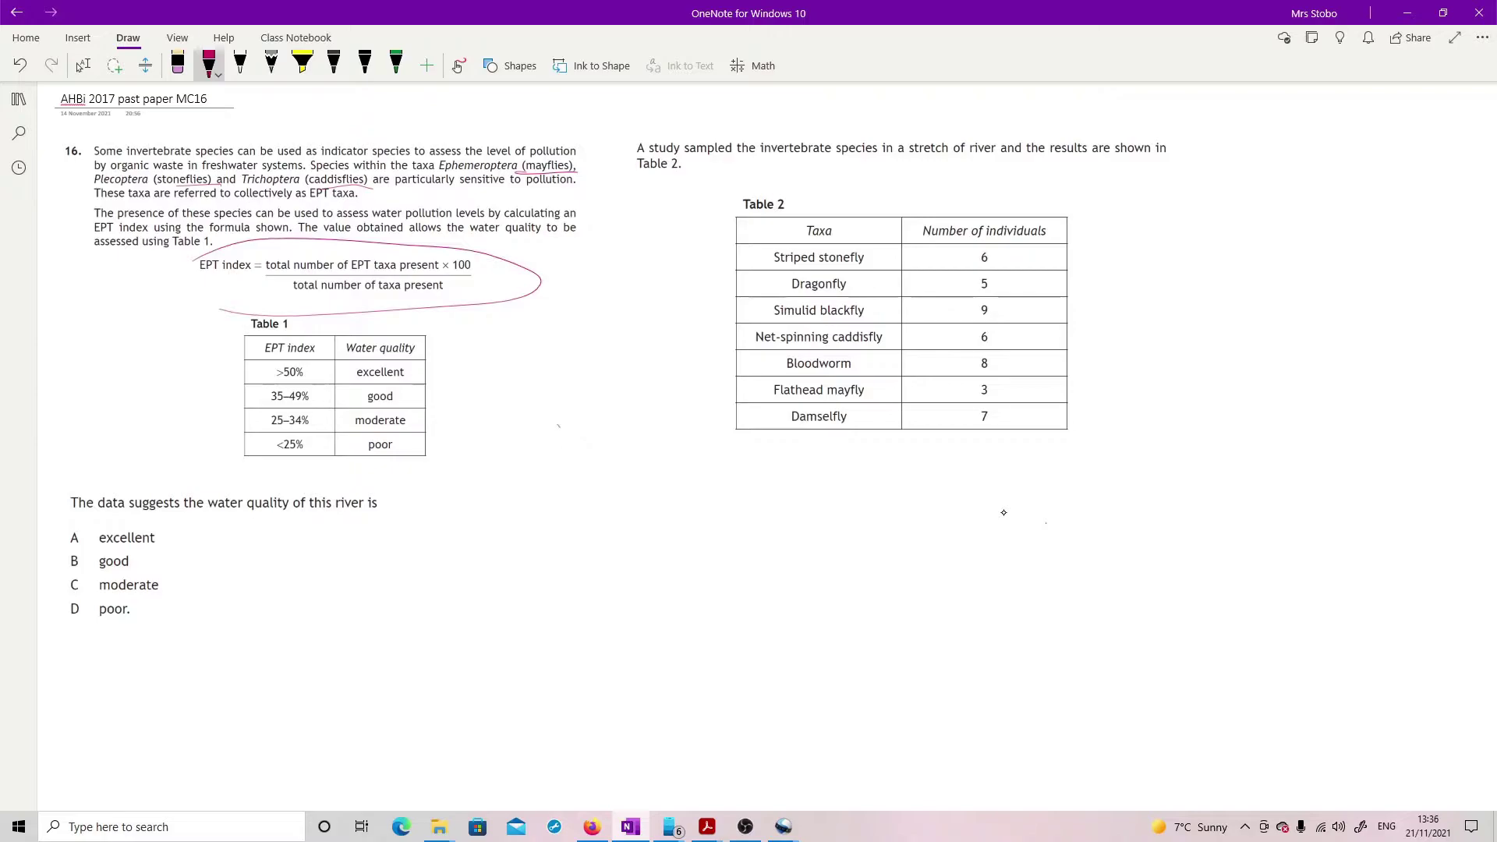
pyautogui.moveTo(173, 382)
pyautogui.mouseDown()
pyautogui.moveTo(516, 430)
pyautogui.moveTo(208, 372)
pyautogui.mouseUp()
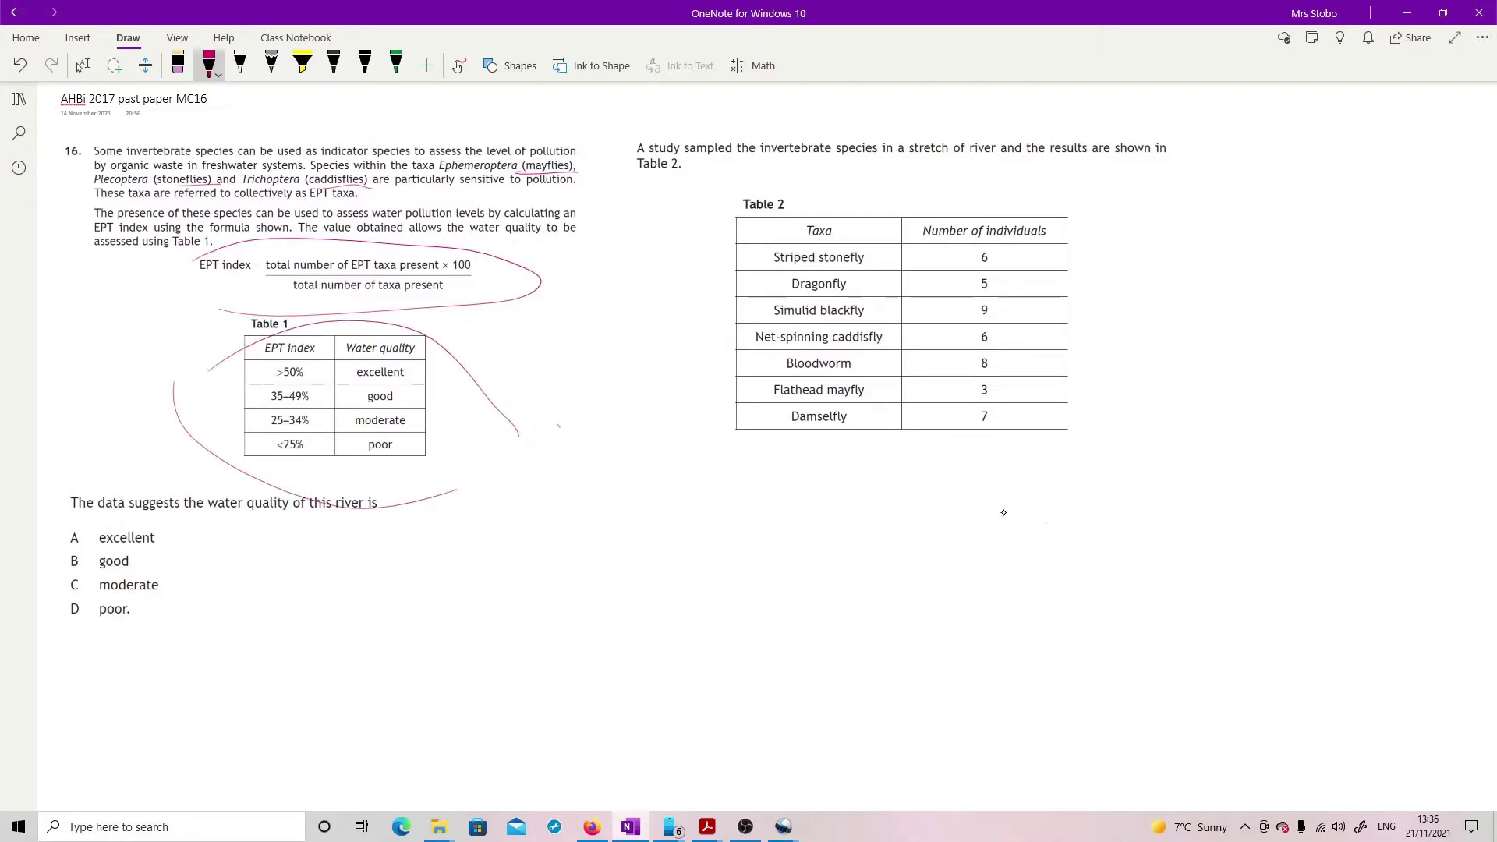
pyautogui.moveTo(511, 382)
pyautogui.mouseDown()
pyautogui.moveTo(597, 276)
pyautogui.moveTo(605, 229)
pyautogui.mouseUp()
pyautogui.click(303, 64)
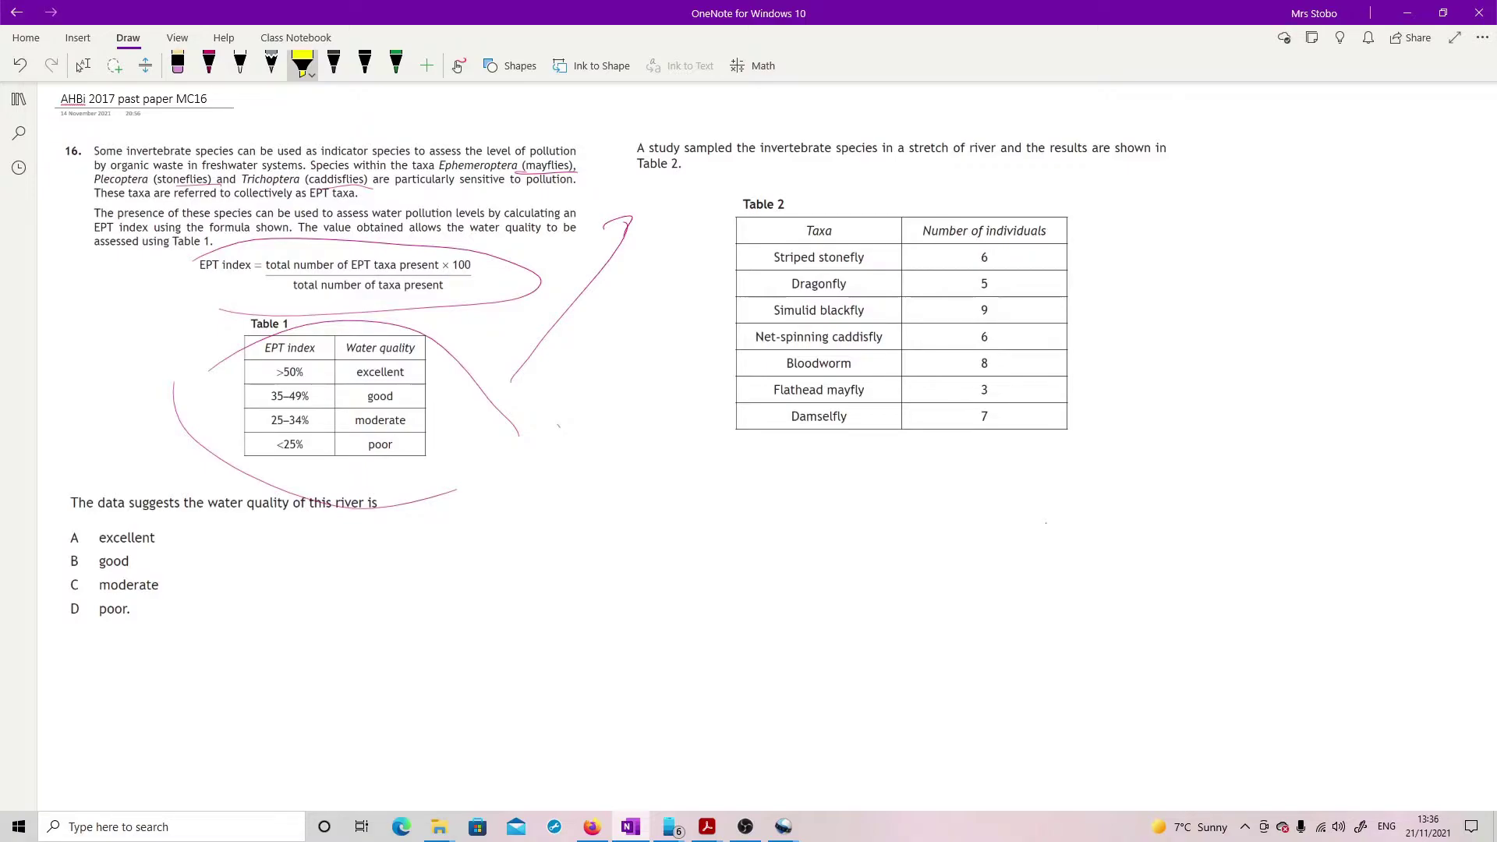
# Step: Highlight the stonefly, caddisfly and mayfly entries in Table 2 in yellow
pyautogui.moveTo(820, 257); pyautogui.dragTo(868, 258)
pyautogui.moveTo(833, 337); pyautogui.dragTo(889, 337)
pyautogui.moveTo(828, 389); pyautogui.dragTo(899, 388)
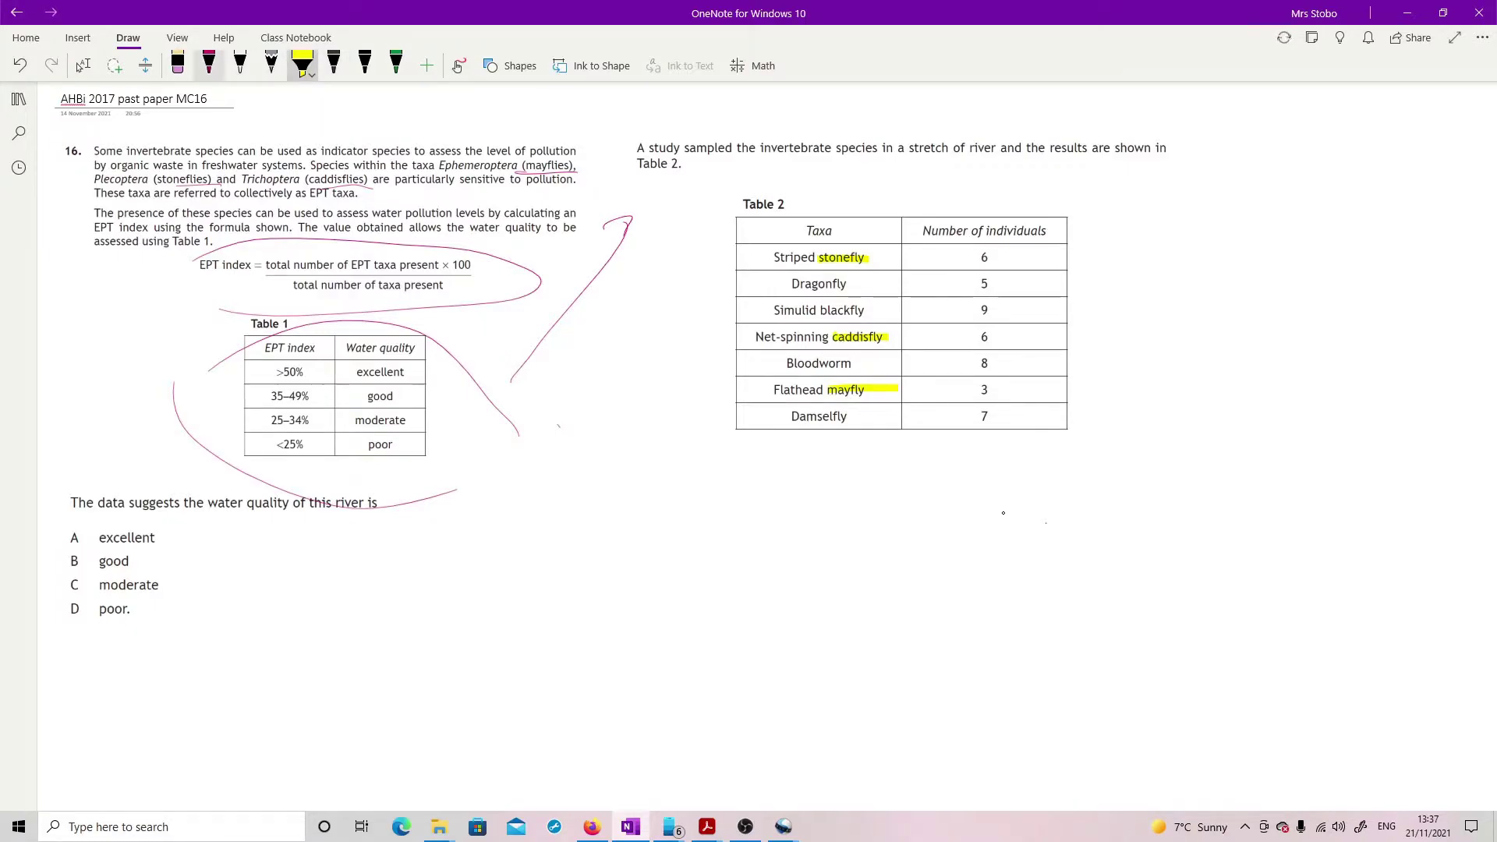
# Step: In pink ink below Table 2, write 'EPT index =' with 3 as numerator and × 100
pyautogui.click(209, 64)
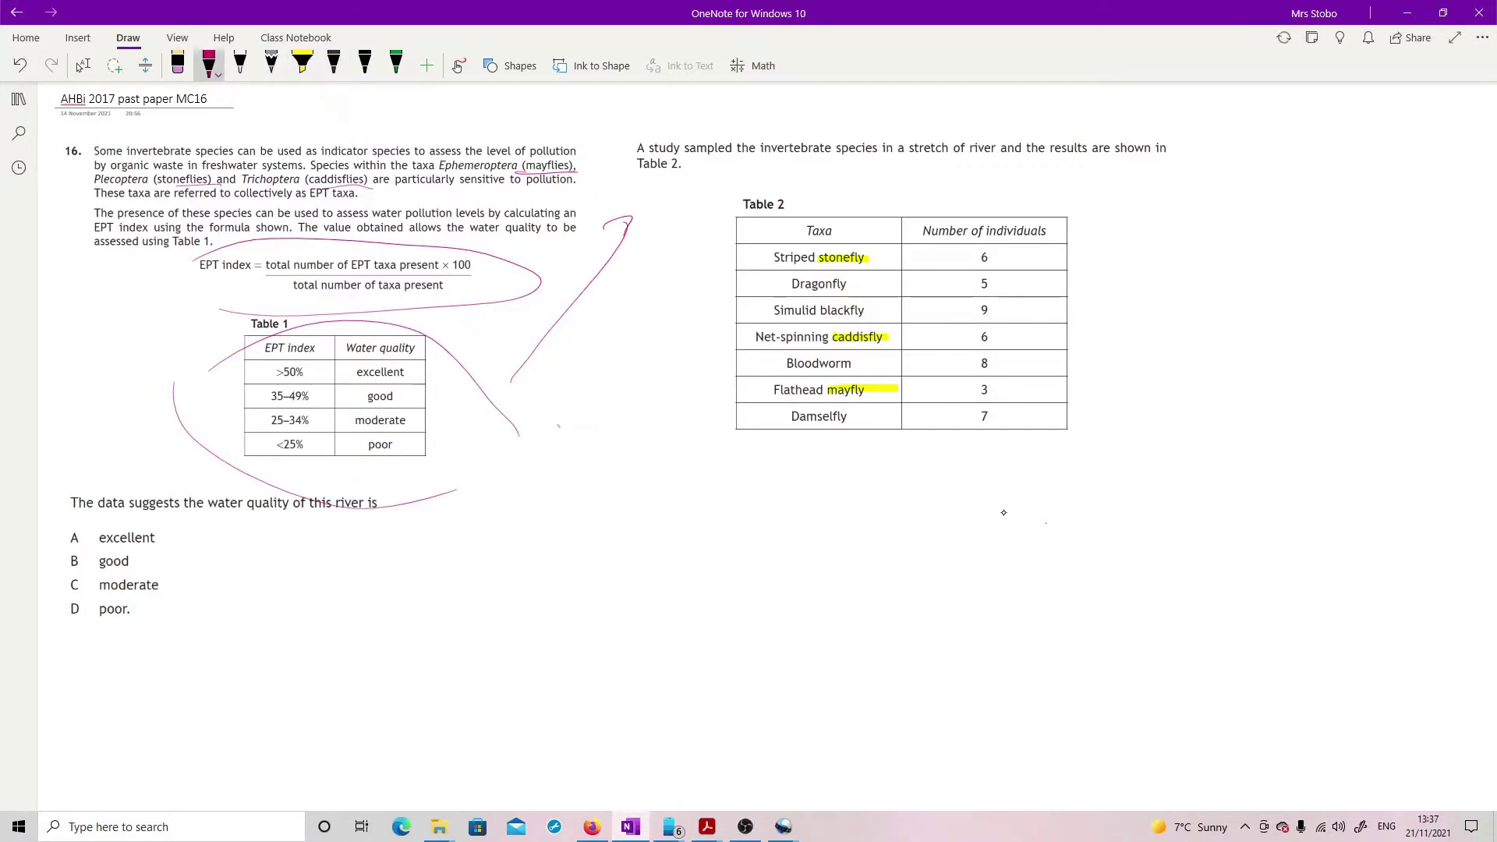
pyautogui.moveTo(573, 481)
pyautogui.mouseDown()
pyautogui.moveTo(555, 485)
pyautogui.moveTo(569, 515)
pyautogui.moveTo(567, 497)
pyautogui.mouseUp()
pyautogui.moveTo(583, 486)
pyautogui.mouseDown()
pyautogui.moveTo(574, 517)
pyautogui.moveTo(584, 504)
pyautogui.mouseUp()
pyautogui.moveTo(594, 485); pyautogui.dragTo(611, 479)
pyautogui.moveTo(603, 483)
pyautogui.mouseDown()
pyautogui.moveTo(601, 509)
pyautogui.moveTo(672, 506)
pyautogui.mouseUp()
pyautogui.moveTo(675, 468)
pyautogui.mouseDown()
pyautogui.moveTo(679, 508)
pyautogui.moveTo(716, 504)
pyautogui.mouseUp()
pyautogui.moveTo(716, 489); pyautogui.dragTo(705, 504)
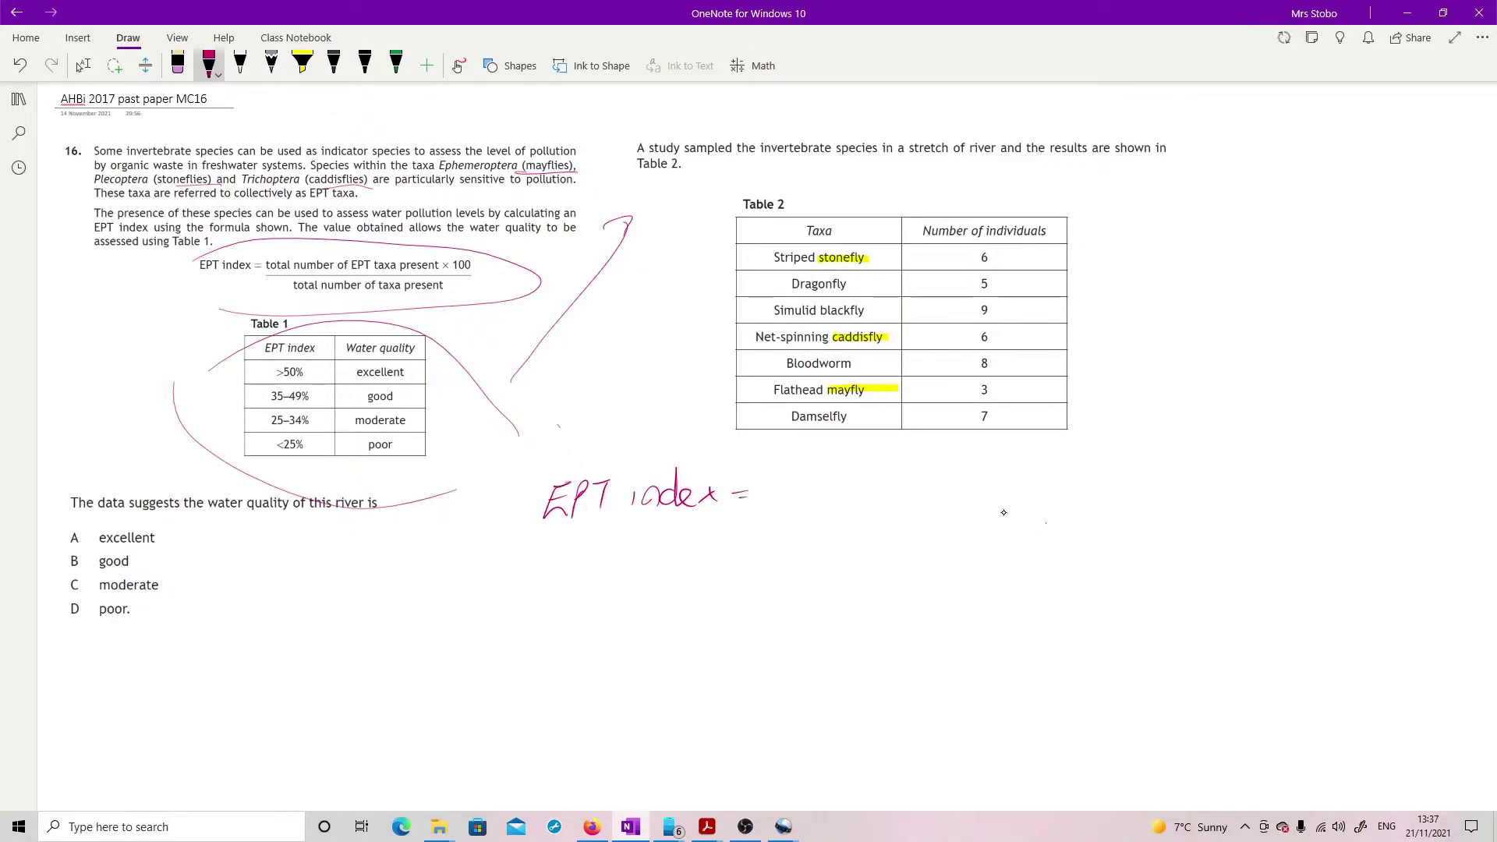
pyautogui.moveTo(798, 481)
pyautogui.mouseDown()
pyautogui.moveTo(811, 493)
pyautogui.moveTo(797, 508)
pyautogui.moveTo(870, 510)
pyautogui.mouseUp()
pyautogui.moveTo(878, 498)
pyautogui.mouseDown()
pyautogui.moveTo(861, 511)
pyautogui.moveTo(902, 508)
pyautogui.mouseUp()
pyautogui.moveTo(924, 488); pyautogui.dragTo(952, 489)
pyautogui.moveTo(769, 540); pyautogui.dragTo(1005, 529)
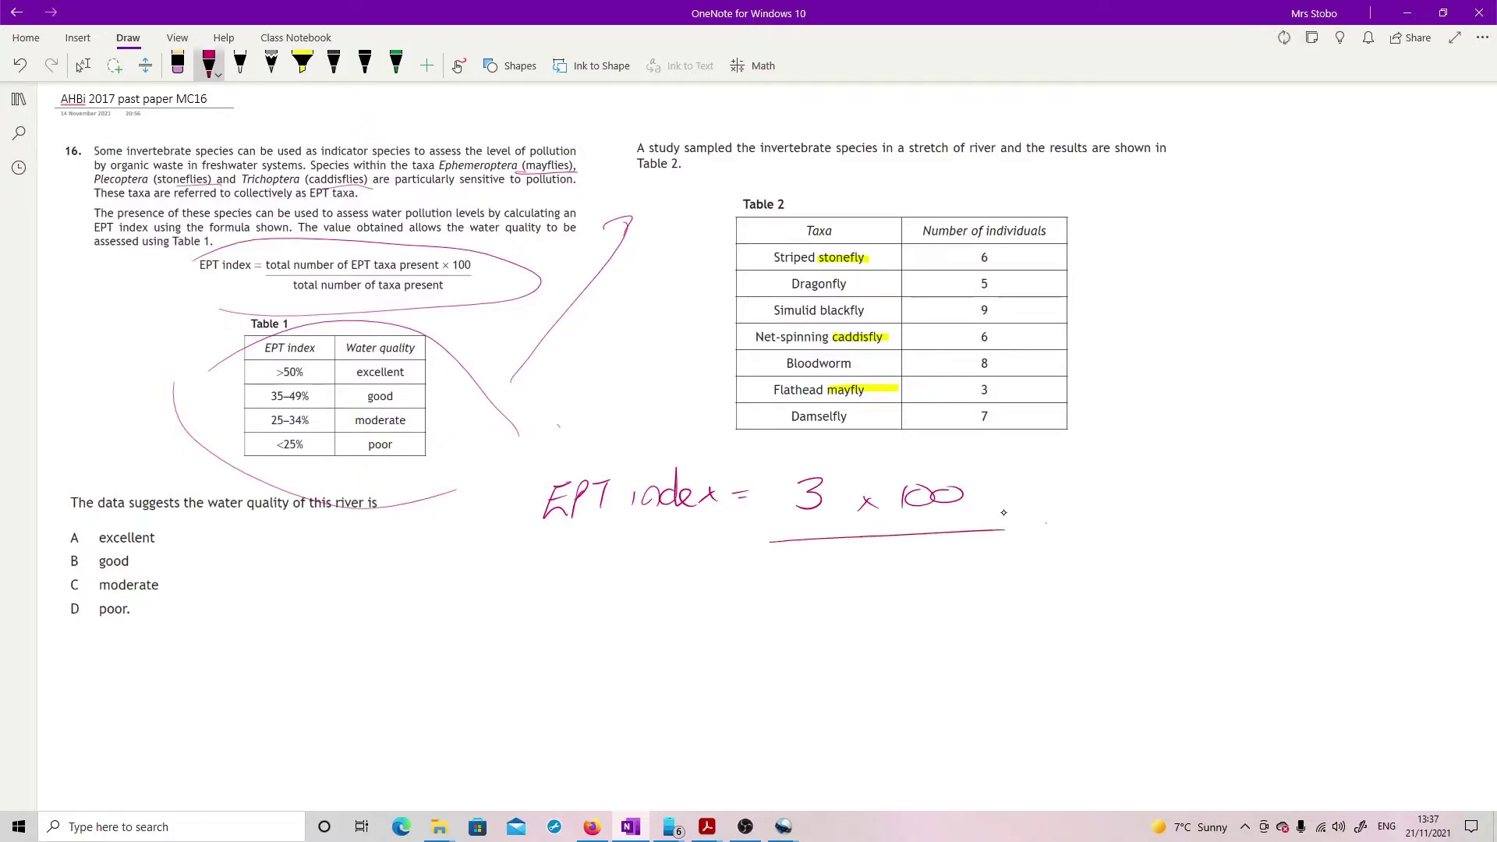
# Step: Tick the taxa rows, write 7 as denominator and result 42.8, then circle the good row and B
pyautogui.moveTo(745, 263)
pyautogui.mouseDown()
pyautogui.moveTo(762, 251)
pyautogui.moveTo(753, 278)
pyautogui.mouseUp()
pyautogui.moveTo(739, 319)
pyautogui.mouseDown()
pyautogui.moveTo(756, 304)
pyautogui.moveTo(756, 411)
pyautogui.mouseUp()
pyautogui.moveTo(855, 558); pyautogui.dragTo(893, 581)
pyautogui.moveTo(740, 644); pyautogui.dragTo(767, 641)
pyautogui.moveTo(737, 657); pyautogui.dragTo(844, 654)
pyautogui.moveTo(833, 644)
pyautogui.mouseDown()
pyautogui.moveTo(827, 669)
pyautogui.moveTo(898, 660)
pyautogui.mouseUp()
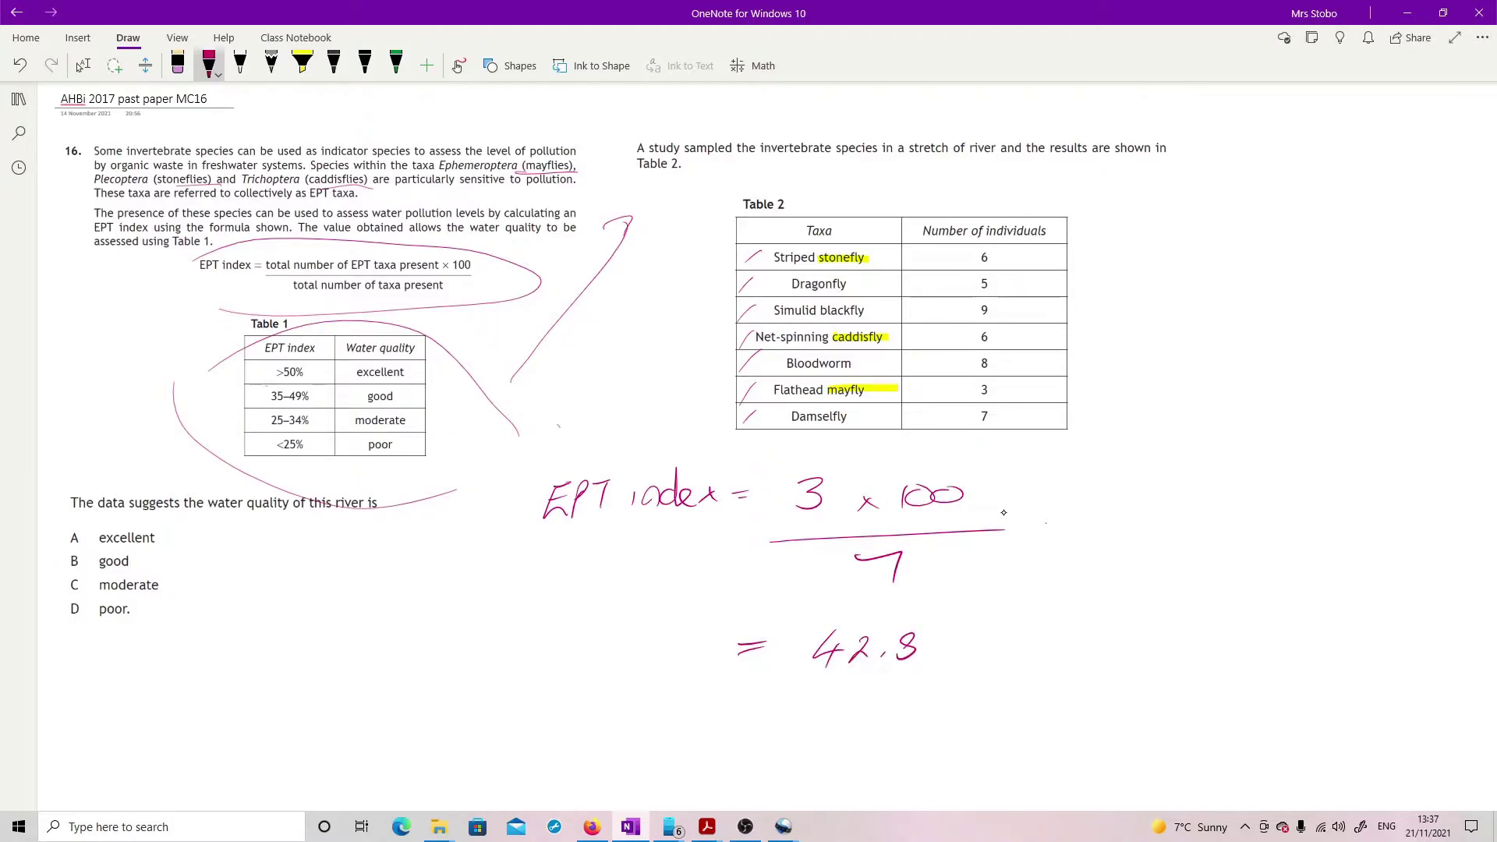
pyautogui.moveTo(265, 385)
pyautogui.mouseDown()
pyautogui.moveTo(285, 409)
pyautogui.moveTo(382, 414)
pyautogui.moveTo(356, 378)
pyautogui.moveTo(257, 382)
pyautogui.mouseUp()
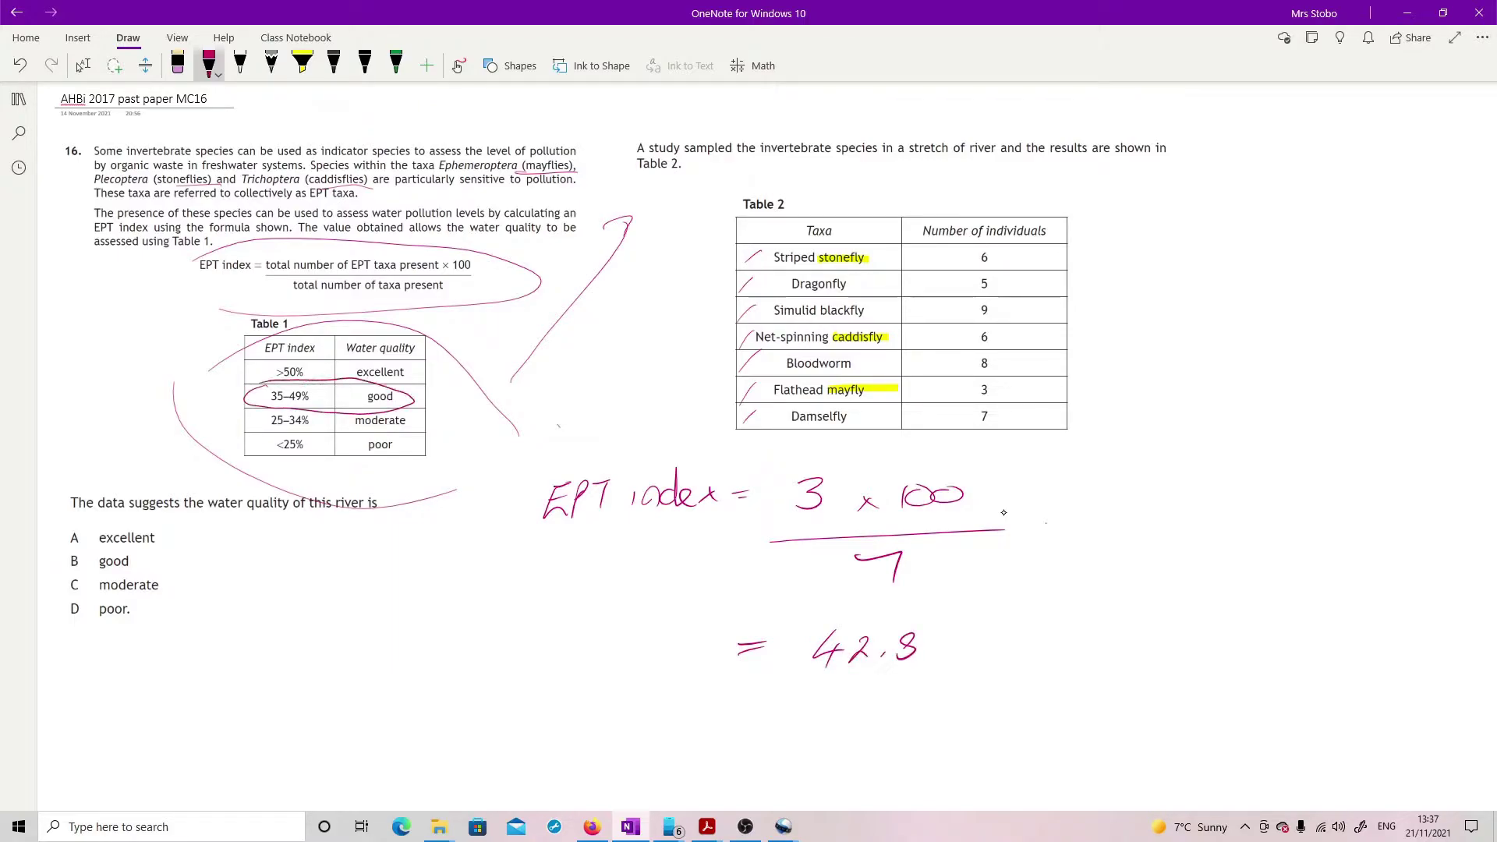
pyautogui.moveTo(81, 552)
pyautogui.mouseDown()
pyautogui.moveTo(64, 578)
pyautogui.moveTo(58, 546)
pyautogui.mouseUp()
# Step: On page MC17, draw pink arrows toward the table and graph and underline 'survival time ± SE'
pyautogui.hotkey('ctrl', 'pagedown')
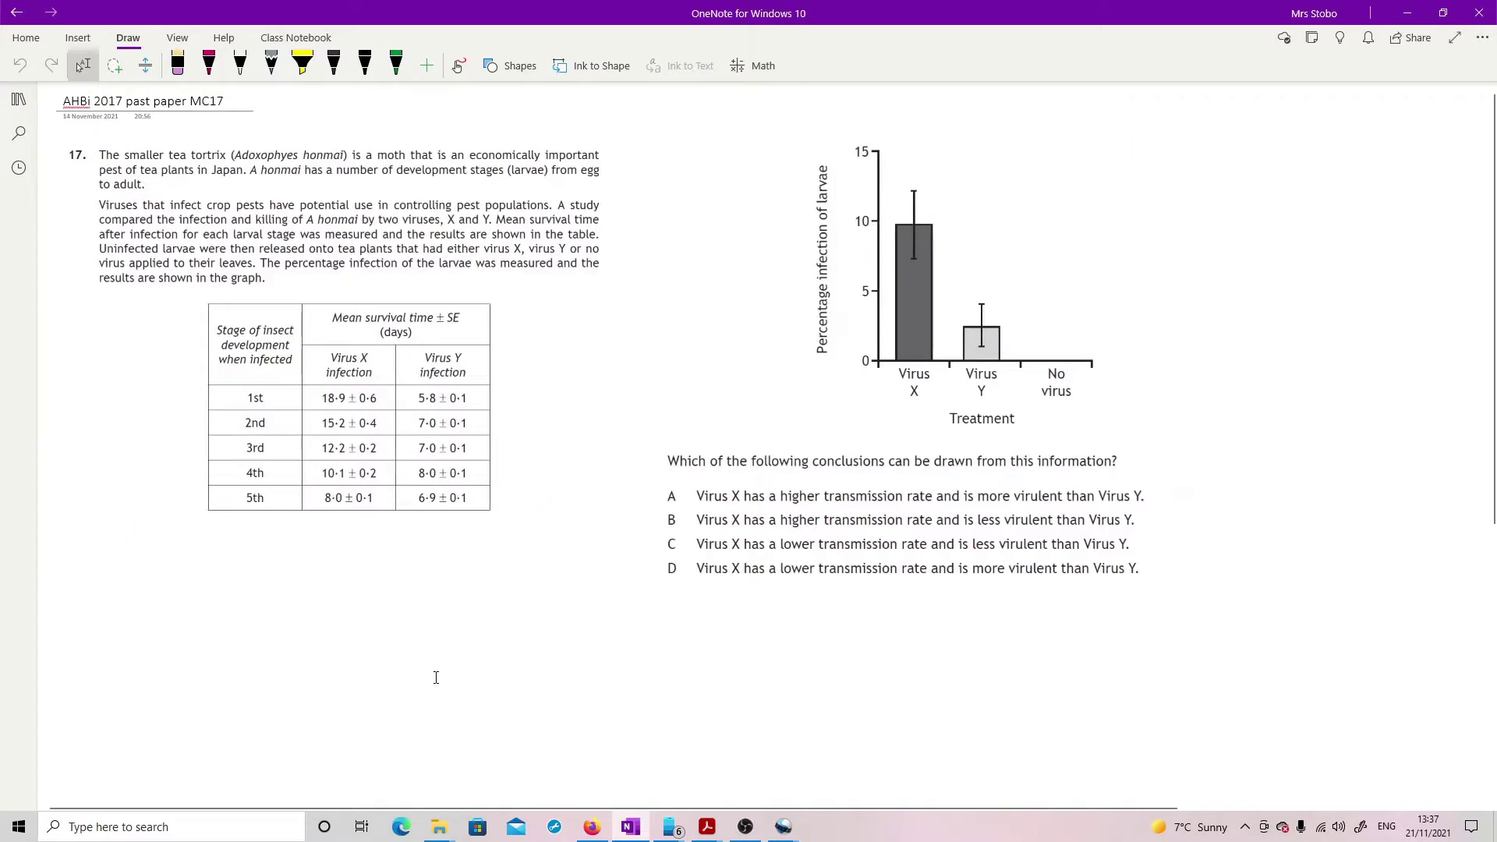
pyautogui.click(209, 65)
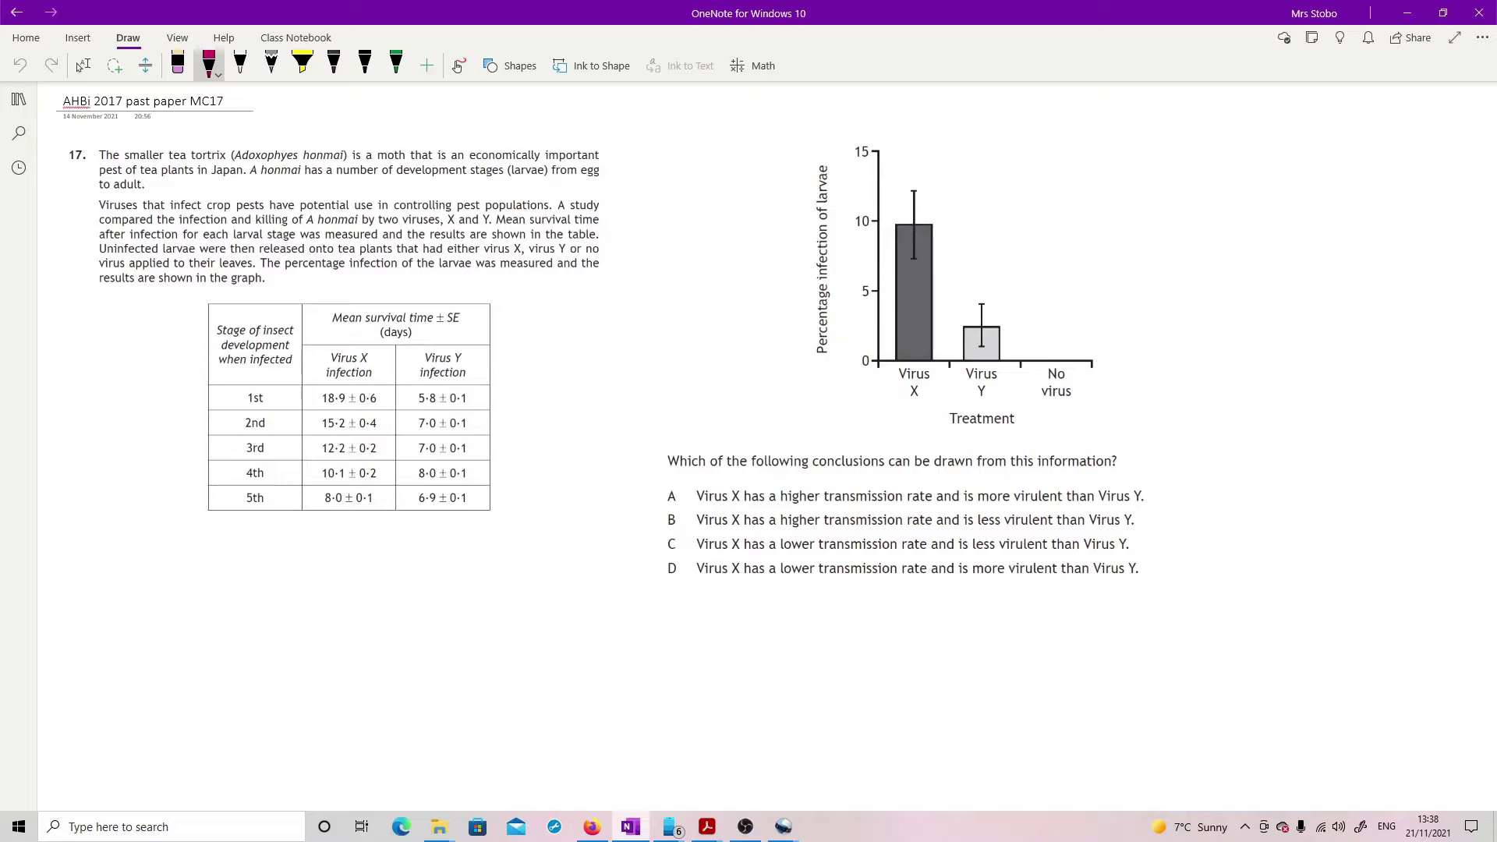
pyautogui.moveTo(123, 542)
pyautogui.mouseDown()
pyautogui.moveTo(181, 503)
pyautogui.moveTo(179, 524)
pyautogui.mouseUp()
pyautogui.moveTo(685, 364); pyautogui.dragTo(781, 322)
pyautogui.moveTo(745, 320)
pyautogui.mouseDown()
pyautogui.moveTo(781, 320)
pyautogui.moveTo(769, 345)
pyautogui.mouseUp()
pyautogui.moveTo(386, 330); pyautogui.dragTo(465, 329)
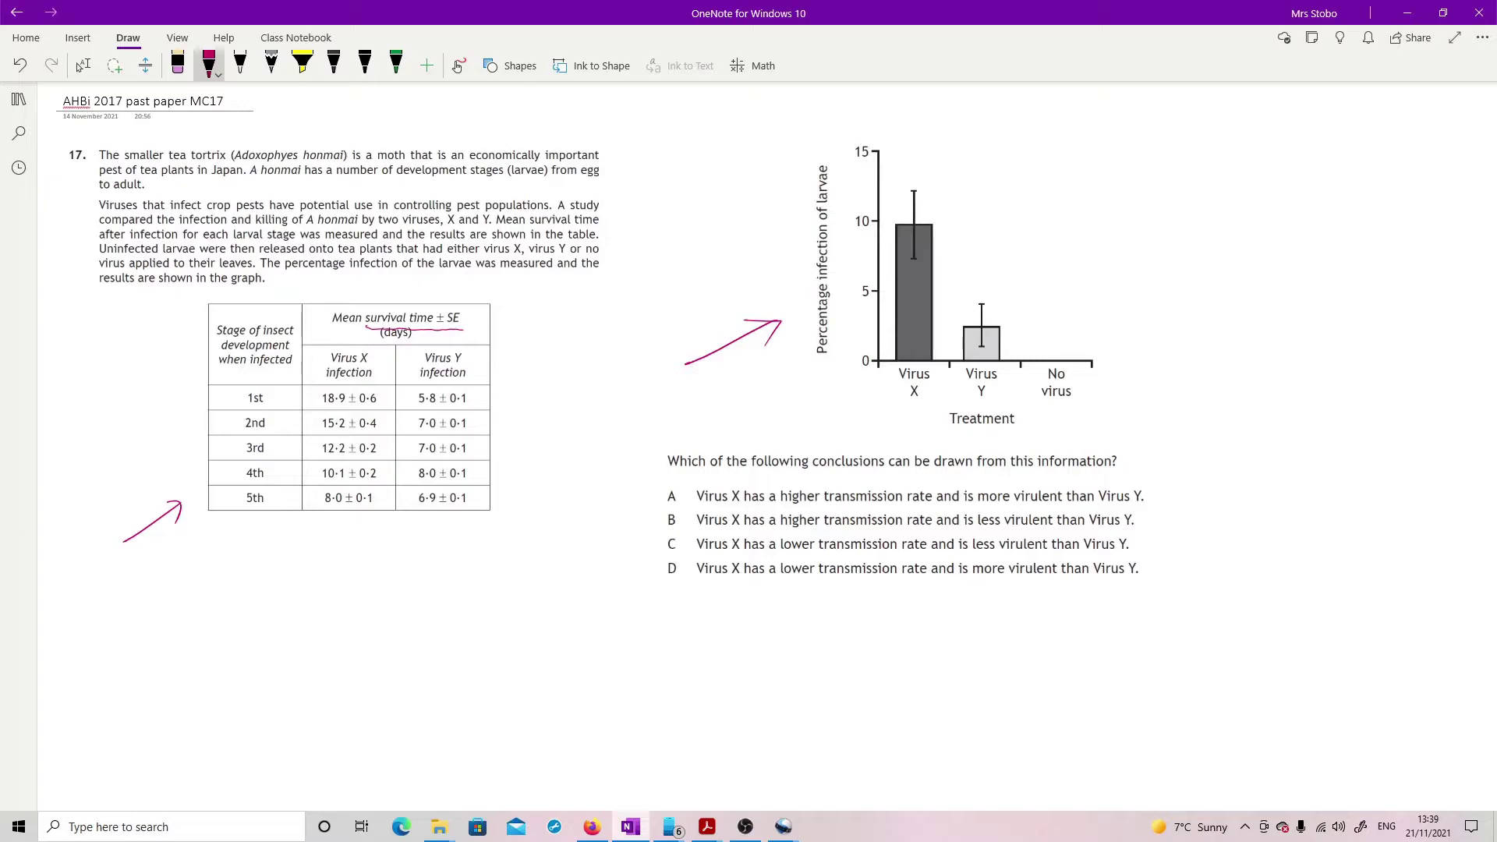
# Step: Circle the 1st-stage values 18·9 and 5·8, then arrow the Virus Y column labelled 'virulent'
pyautogui.moveTo(330, 384)
pyautogui.mouseDown()
pyautogui.moveTo(370, 407)
pyautogui.moveTo(376, 387)
pyautogui.moveTo(326, 383)
pyautogui.mouseUp()
pyautogui.moveTo(416, 386)
pyautogui.mouseDown()
pyautogui.moveTo(482, 404)
pyautogui.moveTo(413, 384)
pyautogui.mouseUp()
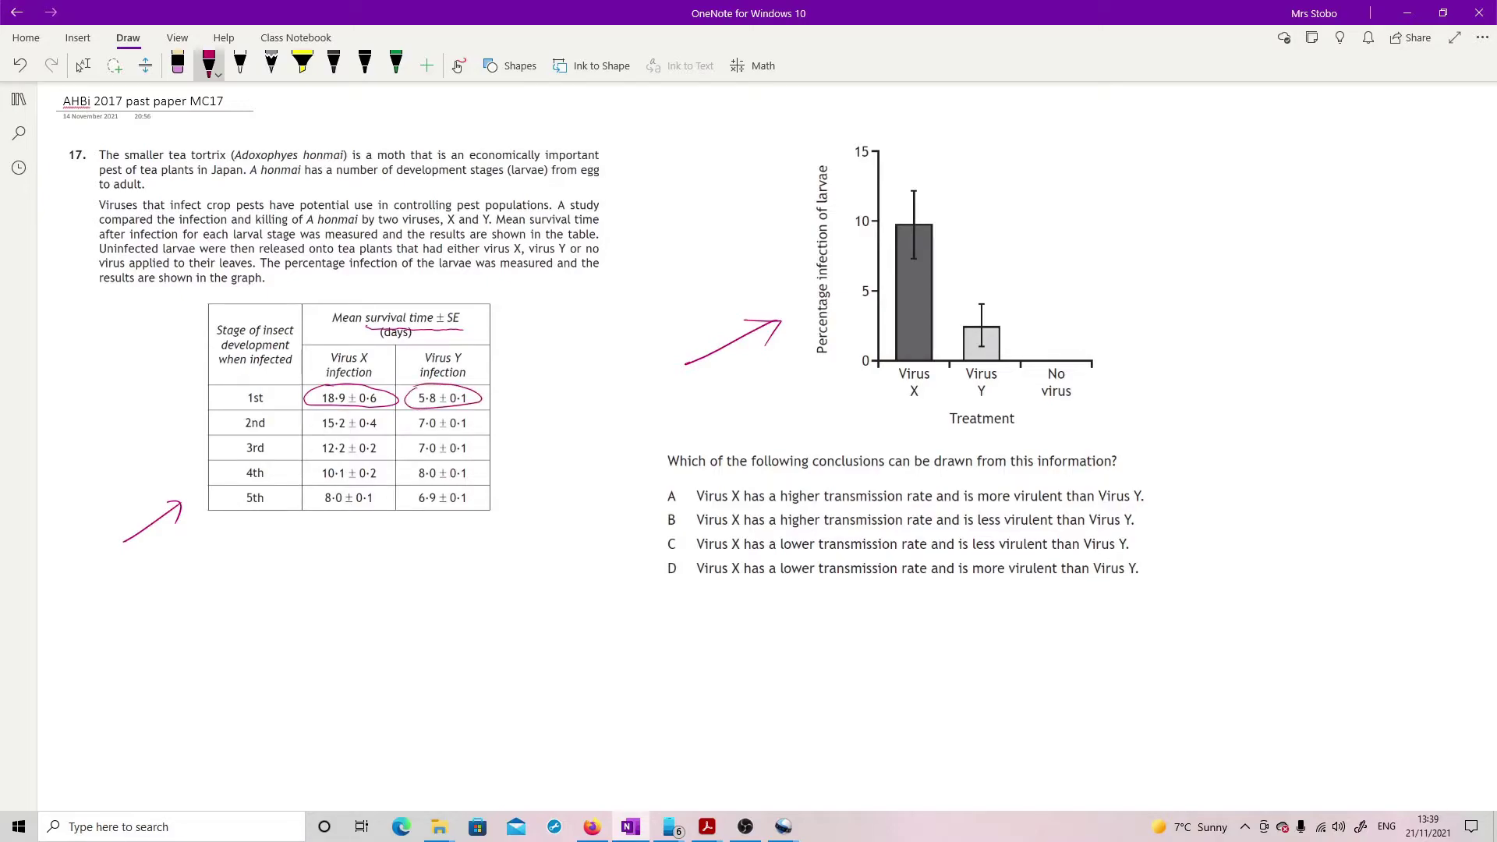
pyautogui.moveTo(386, 452); pyautogui.dragTo(407, 450)
pyautogui.moveTo(443, 521); pyautogui.dragTo(439, 574)
pyautogui.moveTo(397, 597)
pyautogui.mouseDown()
pyautogui.moveTo(411, 590)
pyautogui.moveTo(417, 613)
pyautogui.mouseUp()
pyautogui.moveTo(423, 614)
pyautogui.mouseDown()
pyautogui.moveTo(435, 599)
pyautogui.moveTo(461, 616)
pyautogui.mouseUp()
pyautogui.moveTo(468, 594); pyautogui.dragTo(479, 613)
pyautogui.moveTo(484, 613); pyautogui.dragTo(508, 613)
pyautogui.moveTo(500, 595); pyautogui.dragTo(512, 594)
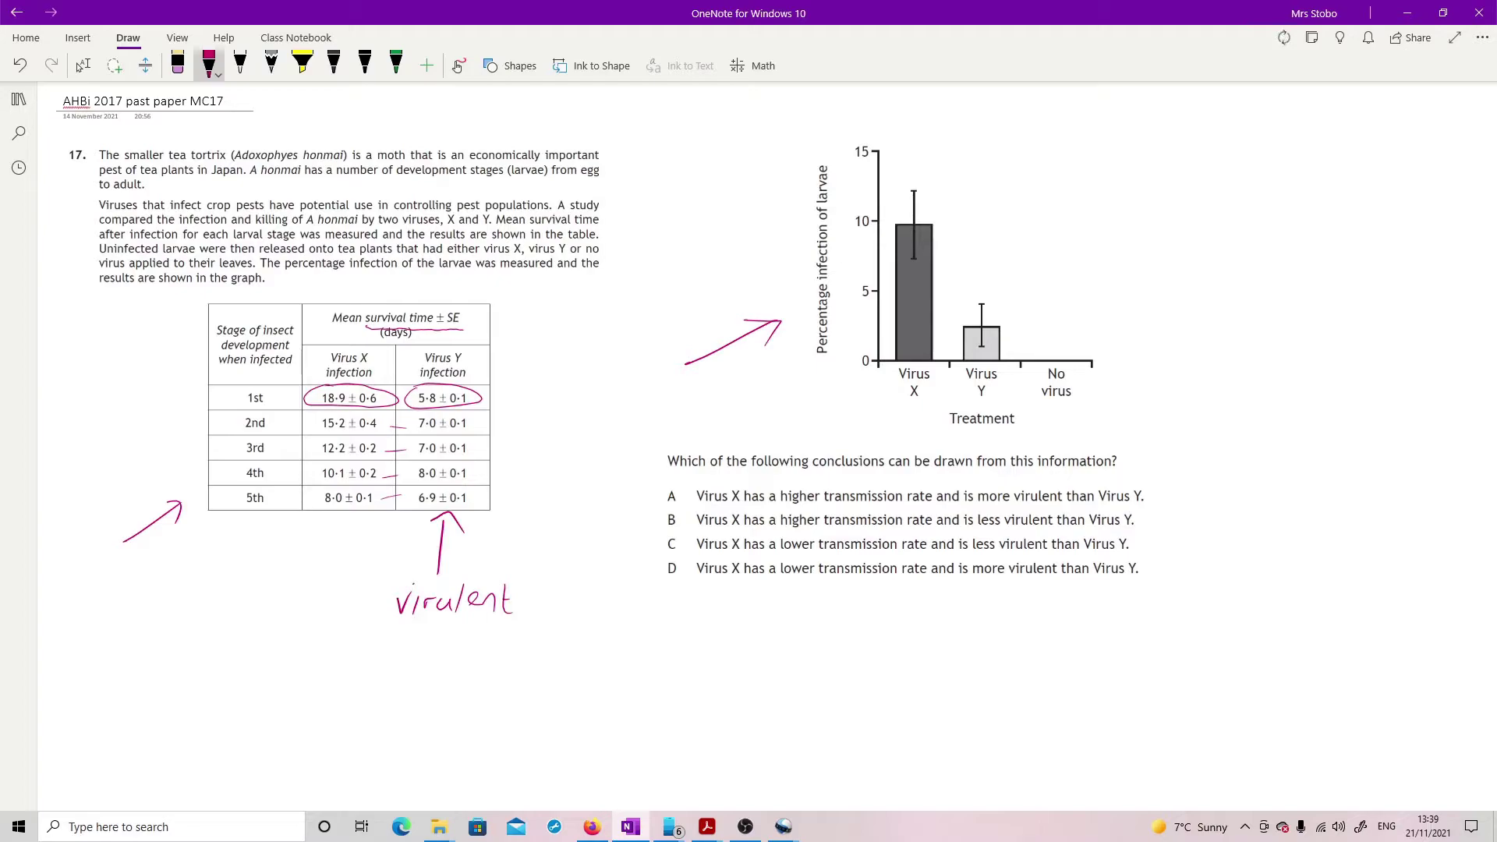
# Step: Bracket the percentage infection axis and label an arrow to the Virus X bar 'higher transmission'
pyautogui.moveTo(831, 170); pyautogui.dragTo(839, 335)
pyautogui.moveTo(975, 167)
pyautogui.mouseDown()
pyautogui.moveTo(927, 210)
pyautogui.moveTo(946, 209)
pyautogui.mouseUp()
pyautogui.moveTo(993, 146)
pyautogui.mouseDown()
pyautogui.moveTo(1009, 212)
pyautogui.moveTo(1077, 166)
pyautogui.moveTo(1097, 182)
pyautogui.mouseUp()
pyautogui.moveTo(1092, 165); pyautogui.dragTo(1110, 161)
pyautogui.moveTo(1113, 179)
pyautogui.mouseDown()
pyautogui.moveTo(1124, 165)
pyautogui.moveTo(1271, 181)
pyautogui.mouseUp()
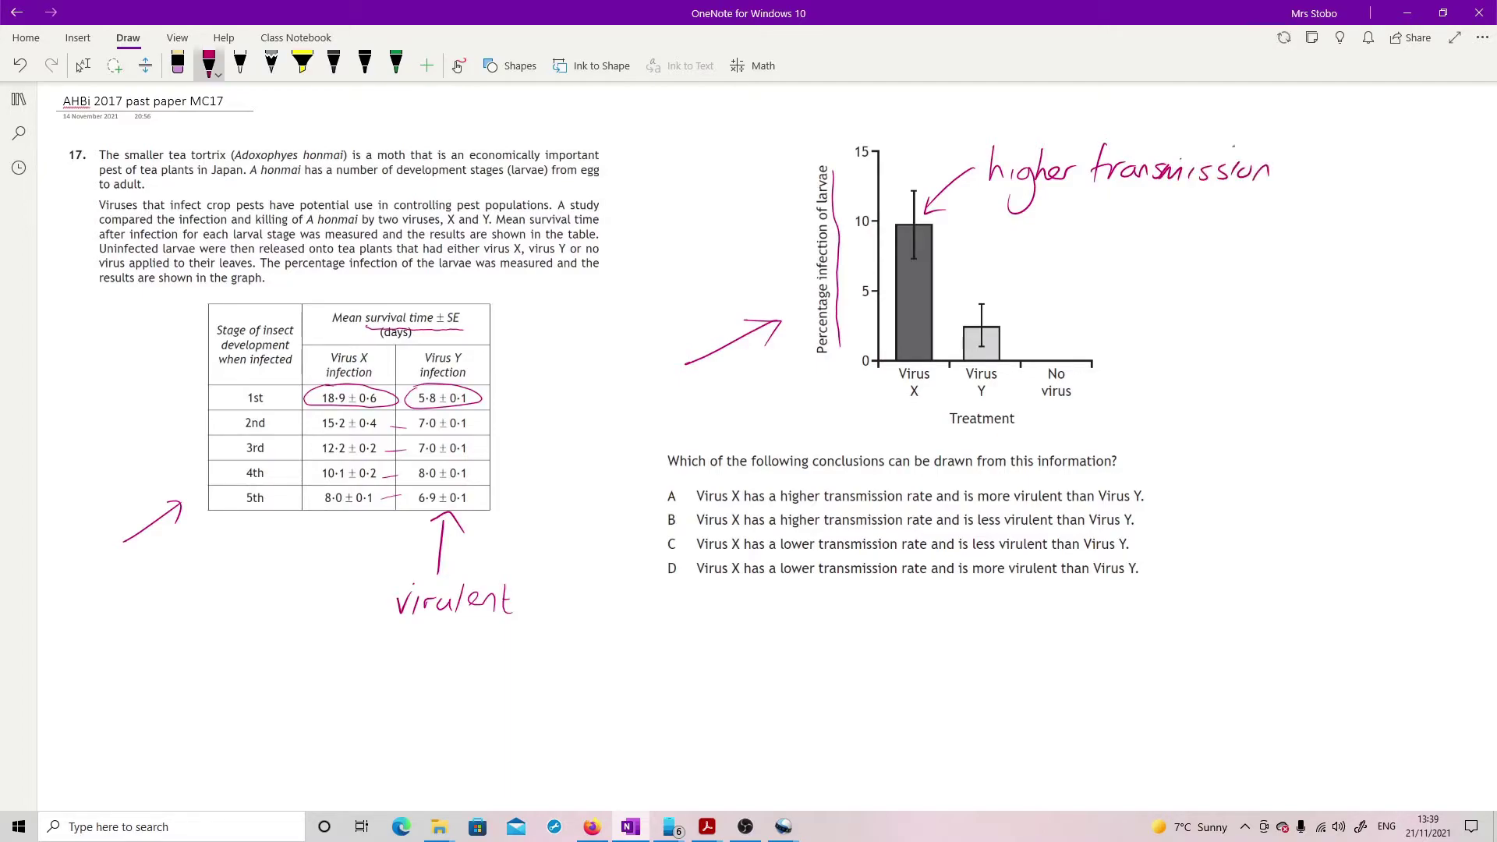
# Step: Write the note 'X high transmission, Y high virulence' and circle answer B
pyautogui.moveTo(654, 659)
pyautogui.mouseDown()
pyautogui.moveTo(635, 700)
pyautogui.moveTo(786, 663)
pyautogui.moveTo(872, 680)
pyautogui.moveTo(917, 667)
pyautogui.mouseUp()
pyautogui.moveTo(638, 723); pyautogui.dragTo(643, 765)
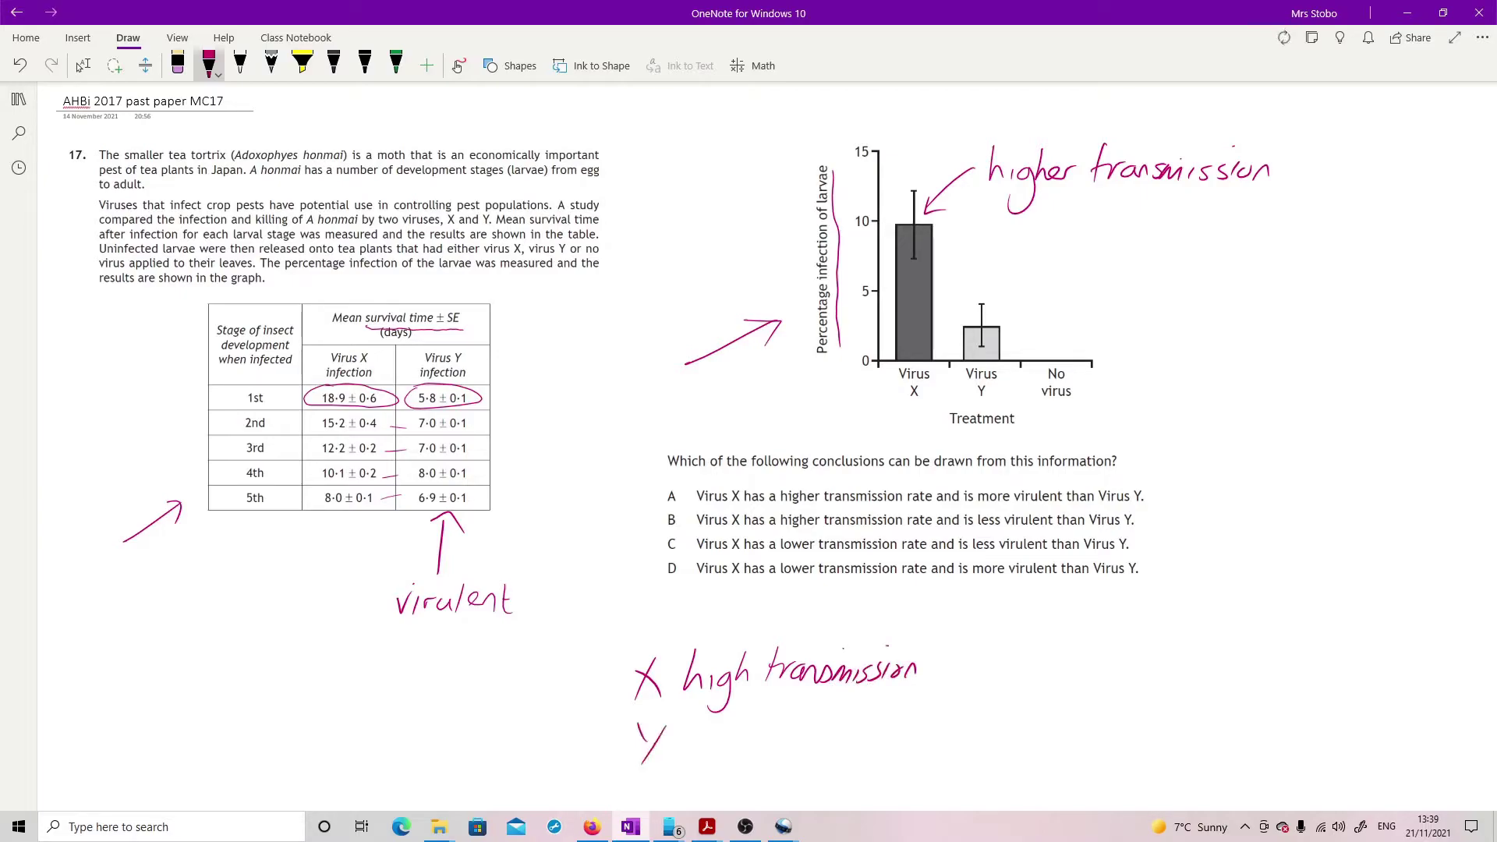
pyautogui.moveTo(696, 708)
pyautogui.mouseDown()
pyautogui.moveTo(716, 747)
pyautogui.moveTo(885, 730)
pyautogui.mouseUp()
pyautogui.moveTo(900, 722)
pyautogui.mouseDown()
pyautogui.moveTo(889, 736)
pyautogui.moveTo(920, 724)
pyautogui.mouseUp()
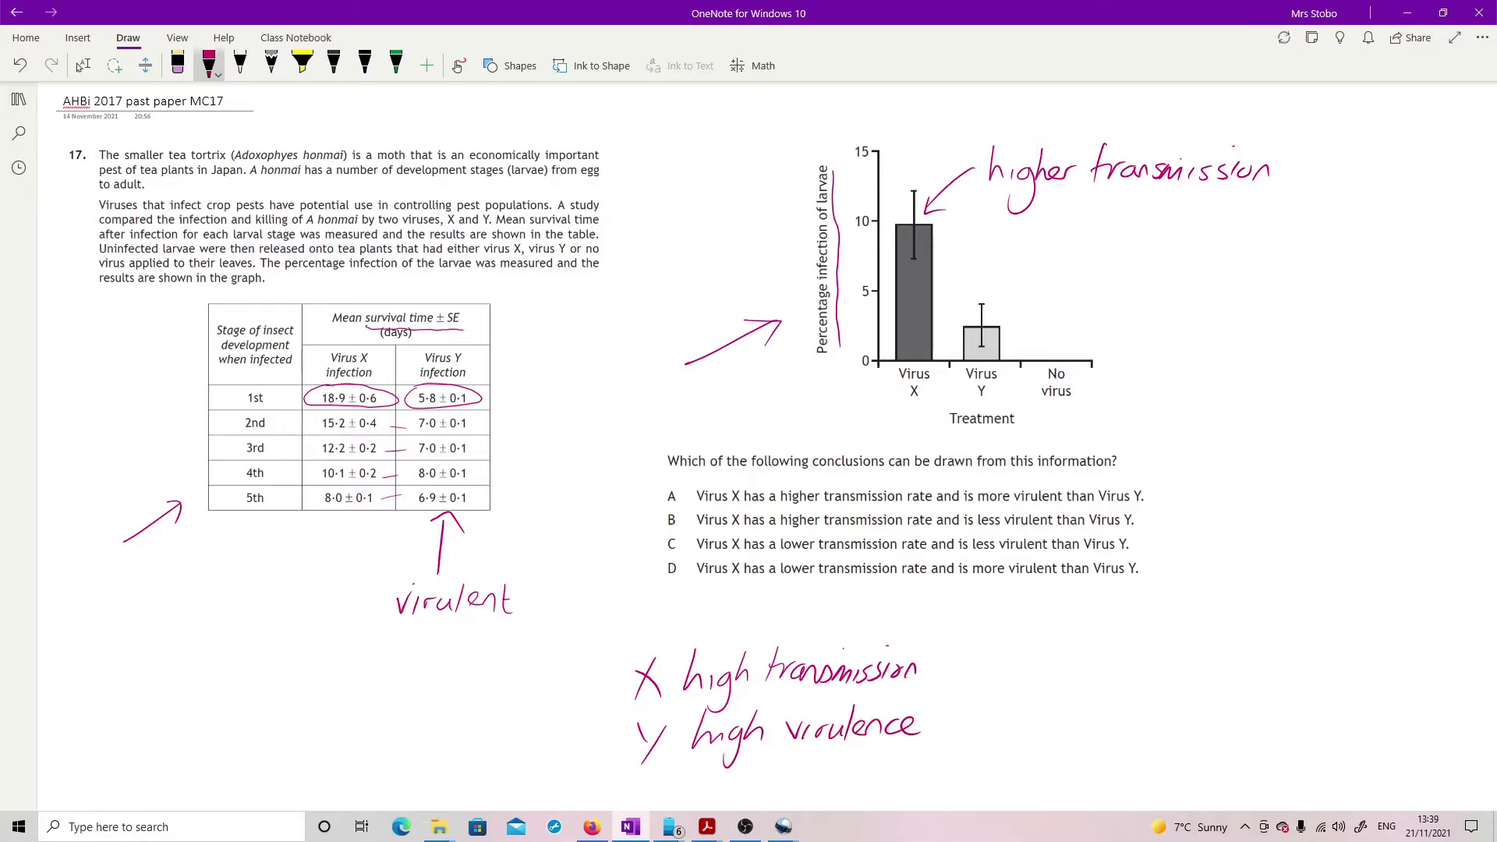
pyautogui.moveTo(672, 509); pyautogui.dragTo(657, 536)
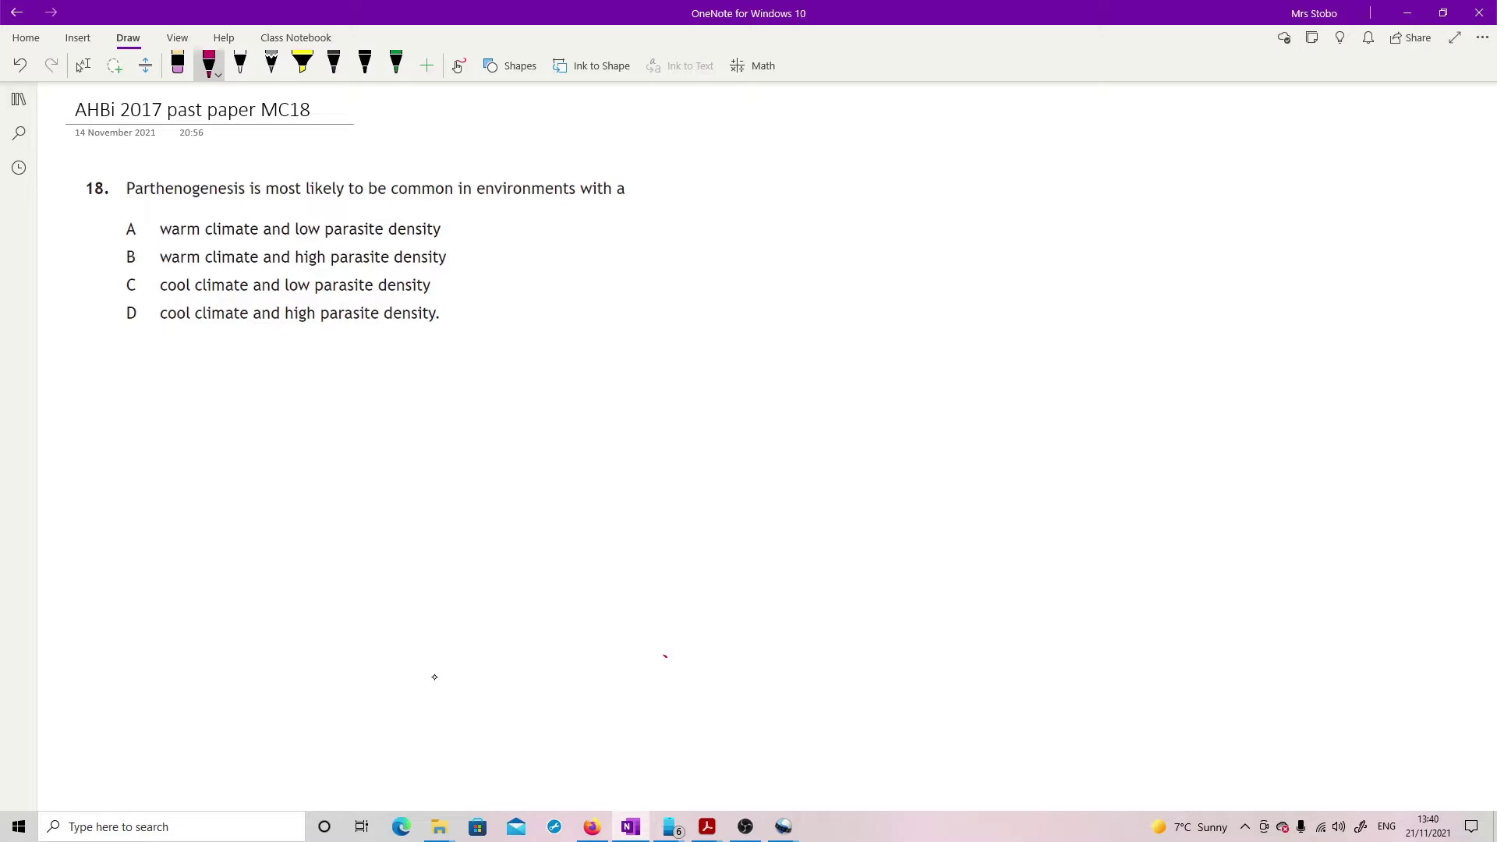
# Step: Draw a pink ink circle around option C on the MC18 page
pyautogui.moveTo(108, 289)
pyautogui.mouseDown()
pyautogui.moveTo(121, 270)
pyautogui.moveTo(110, 286)
pyautogui.mouseUp()
# Step: Move to page MC19 and circle option B in pink ink
pyautogui.hotkey('ctrl', 'pagedown')
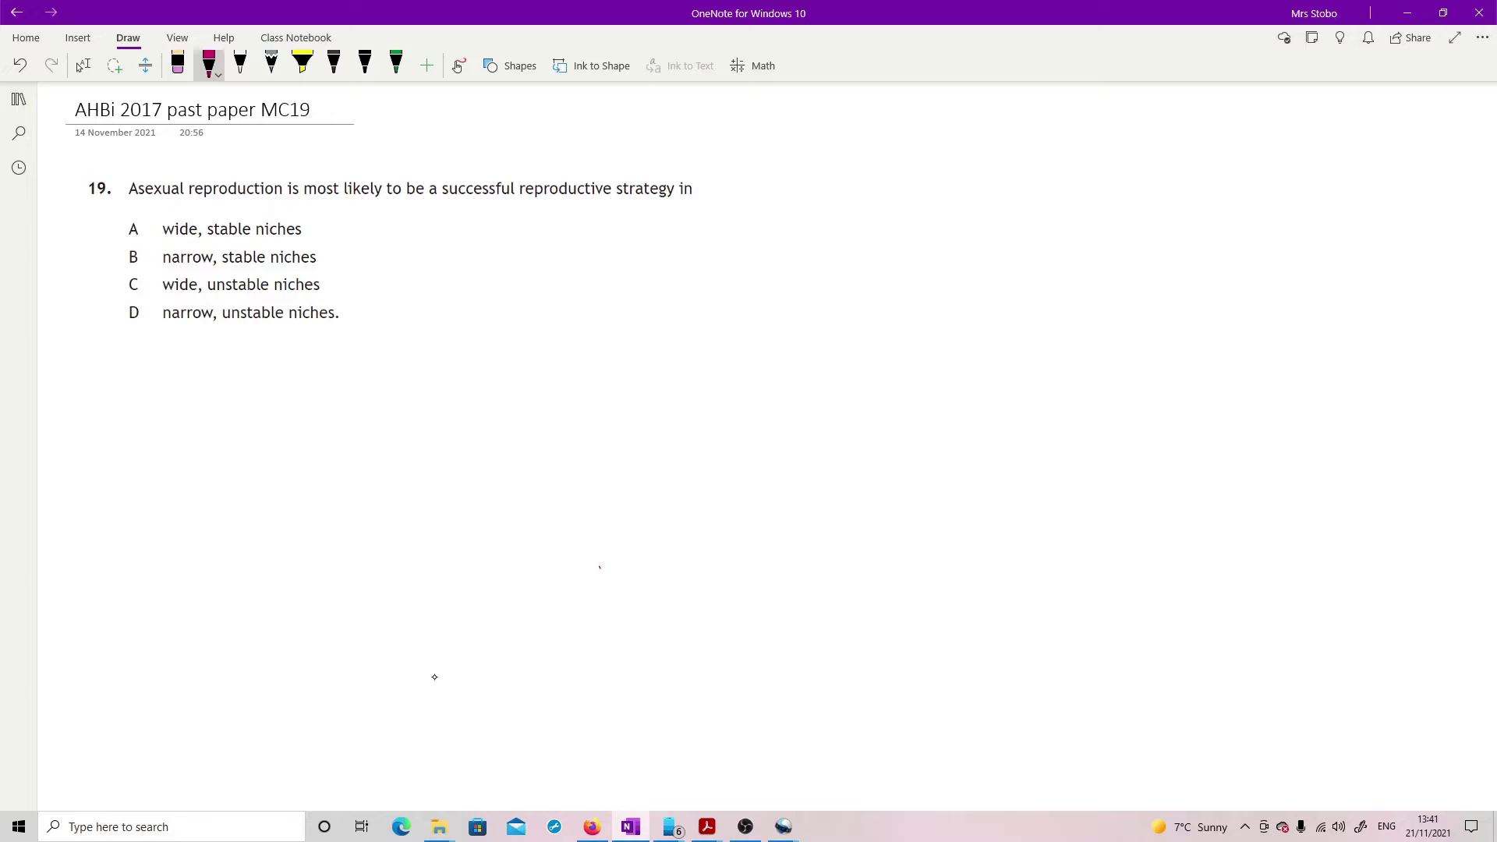
pyautogui.moveTo(141, 250); pyautogui.dragTo(153, 254)
# Step: On MC20, underline sexual dimorphism, competes, other males at leks and Polygamy, and circle C
pyautogui.hotkey('ctrl', 'pagedown')
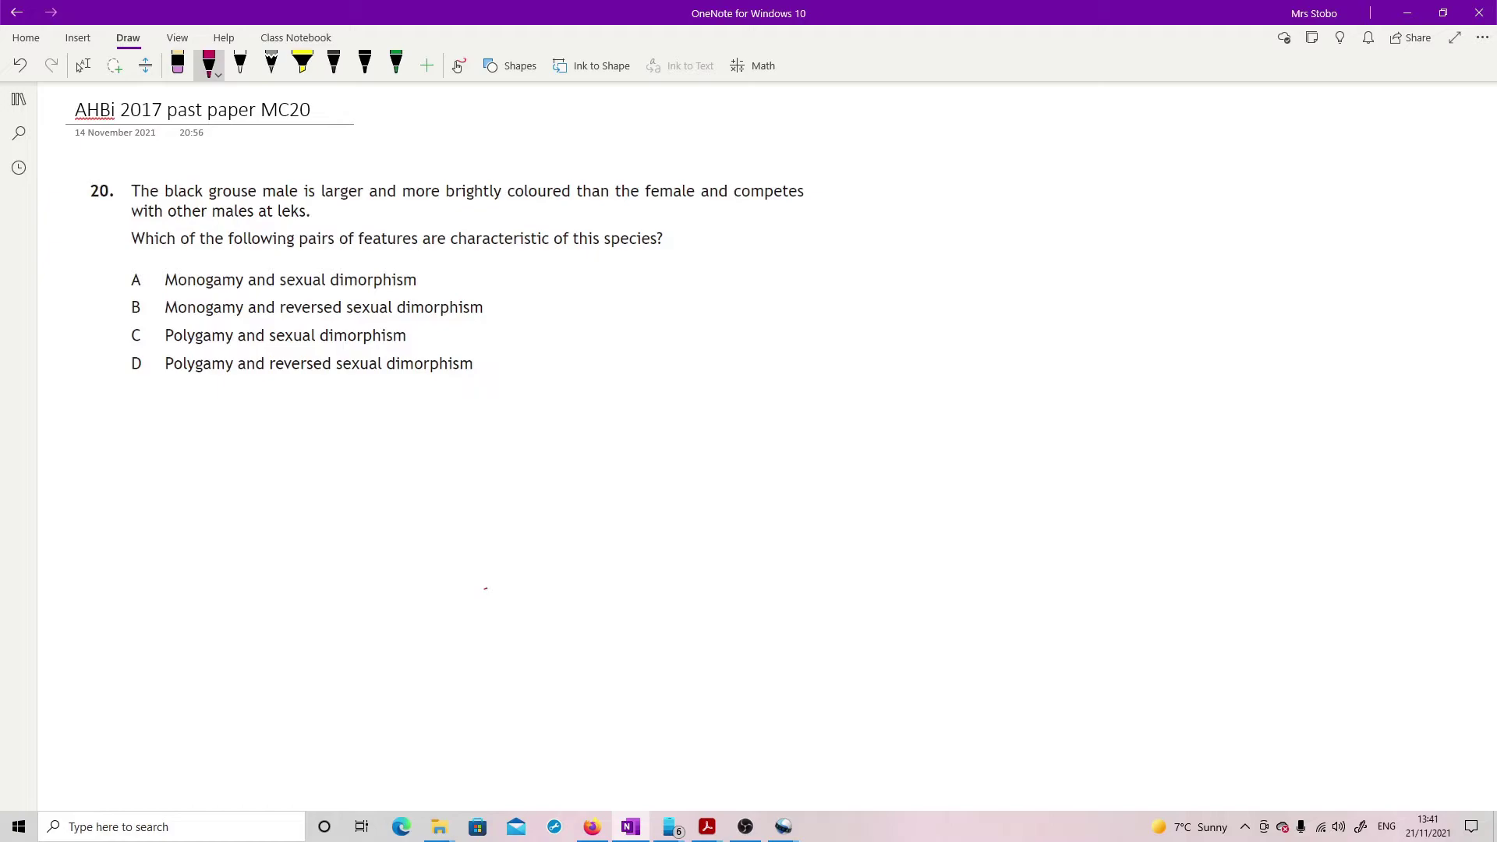
pyautogui.moveTo(292, 293); pyautogui.dragTo(413, 293)
pyautogui.moveTo(271, 350); pyautogui.dragTo(400, 346)
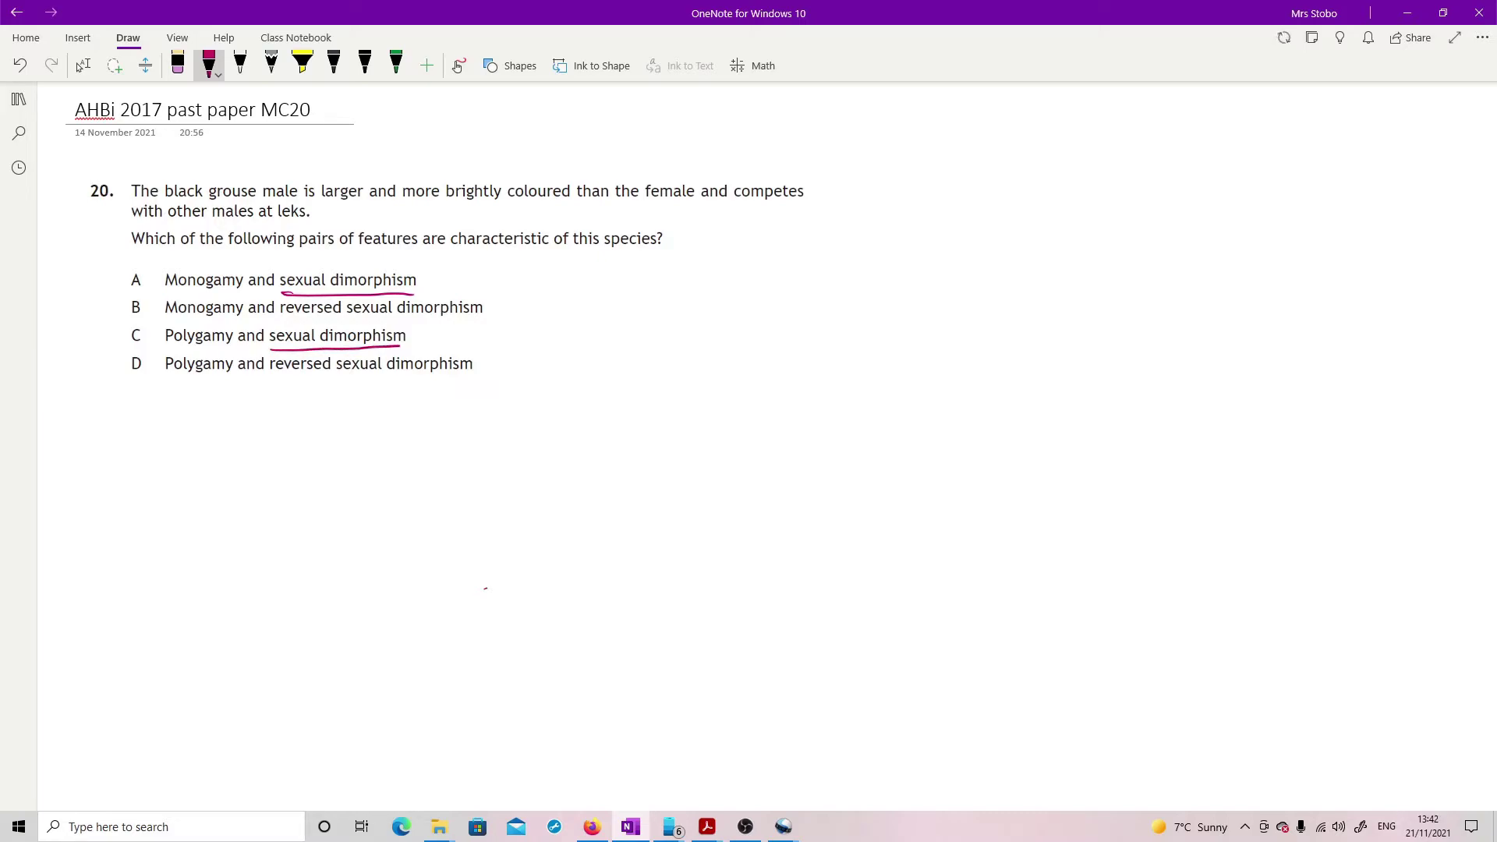
pyautogui.moveTo(740, 202); pyautogui.dragTo(826, 207)
pyautogui.moveTo(149, 223); pyautogui.dragTo(265, 221)
pyautogui.moveTo(181, 346); pyautogui.dragTo(237, 344)
pyautogui.moveTo(167, 381); pyautogui.dragTo(230, 379)
pyautogui.moveTo(137, 320)
pyautogui.mouseDown()
pyautogui.moveTo(134, 355)
pyautogui.moveTo(123, 322)
pyautogui.mouseUp()
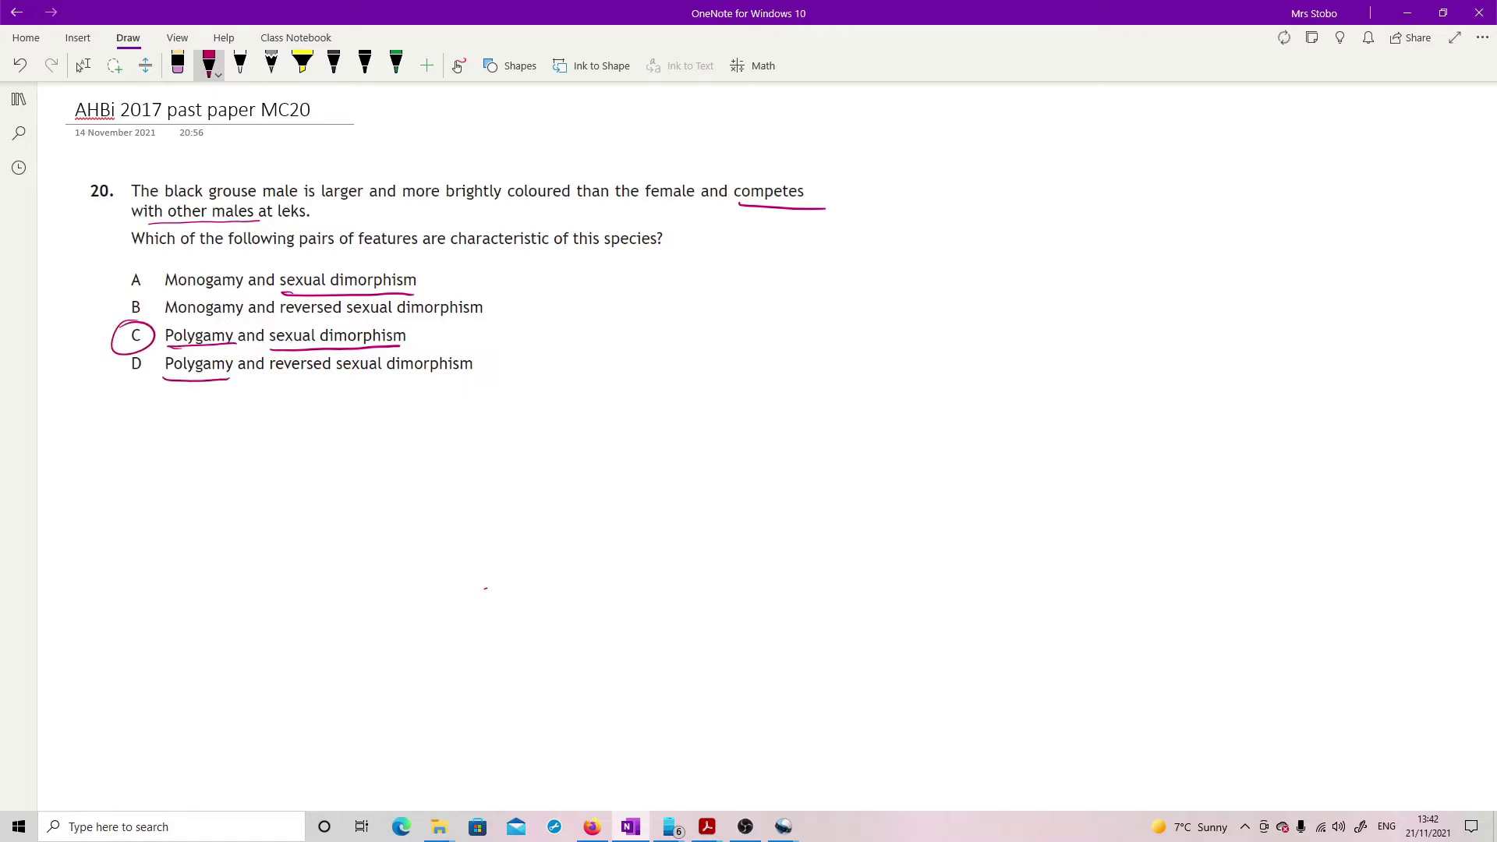
# Step: On page MC21, handwrite 'DNA → RNA → Protein' beside the answer options
pyautogui.hotkey('ctrl', 'pagedown')
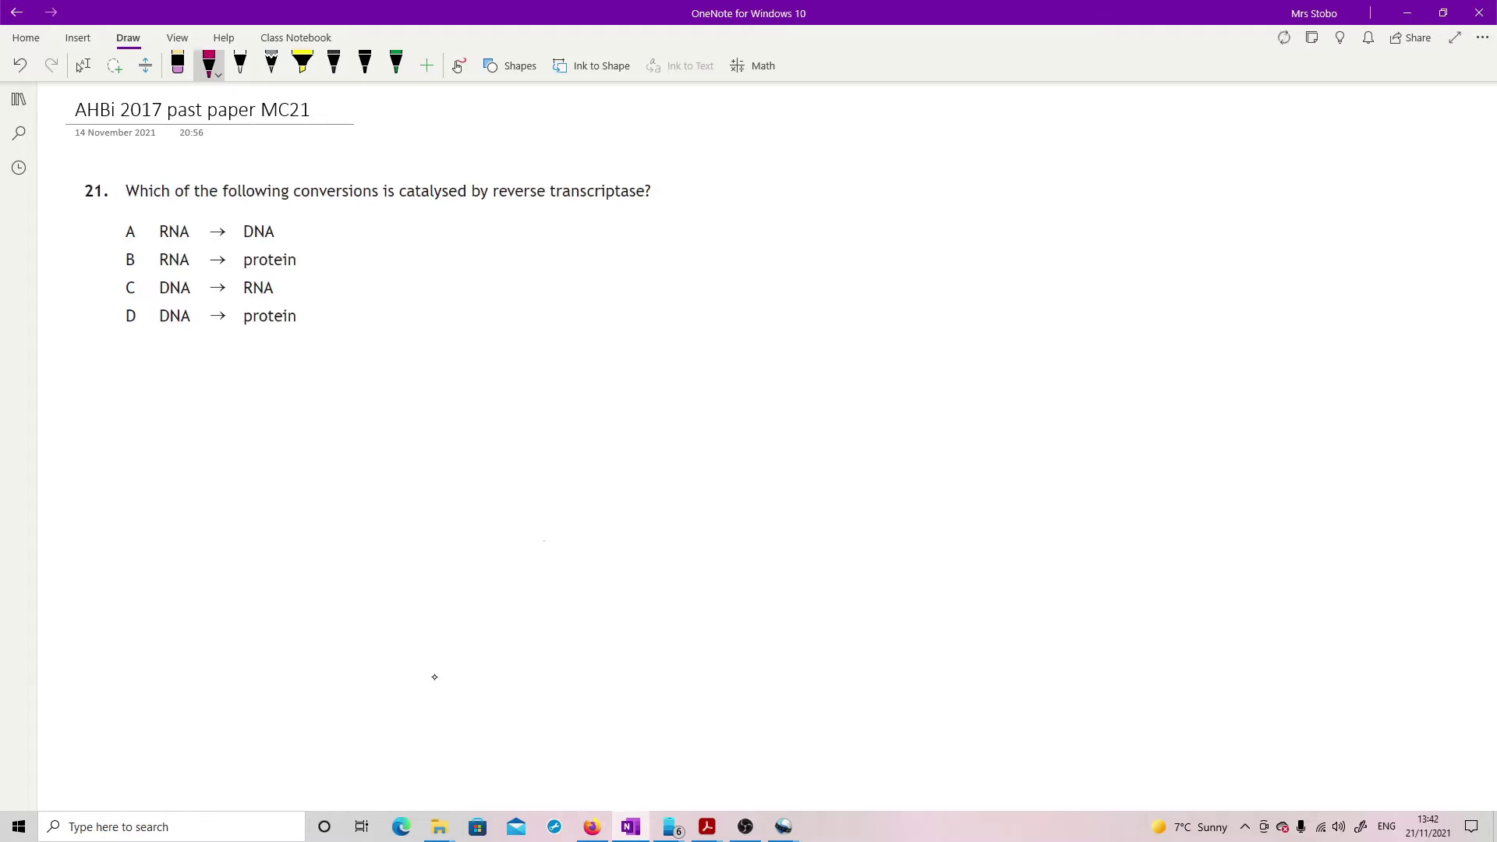
pyautogui.moveTo(495, 255)
pyautogui.mouseDown()
pyautogui.moveTo(491, 288)
pyautogui.moveTo(553, 254)
pyautogui.moveTo(583, 292)
pyautogui.mouseUp()
pyautogui.moveTo(557, 274)
pyautogui.mouseDown()
pyautogui.moveTo(716, 269)
pyautogui.moveTo(716, 285)
pyautogui.moveTo(789, 305)
pyautogui.mouseUp()
pyautogui.moveTo(787, 261)
pyautogui.mouseDown()
pyautogui.moveTo(850, 296)
pyautogui.moveTo(849, 257)
pyautogui.mouseUp()
pyautogui.moveTo(861, 297); pyautogui.dragTo(889, 290)
pyautogui.moveTo(950, 279)
pyautogui.mouseDown()
pyautogui.moveTo(1010, 275)
pyautogui.moveTo(1017, 293)
pyautogui.moveTo(1113, 238)
pyautogui.mouseUp()
pyautogui.moveTo(1115, 238)
pyautogui.mouseDown()
pyautogui.moveTo(1104, 287)
pyautogui.moveTo(1151, 259)
pyautogui.moveTo(1146, 279)
pyautogui.mouseUp()
pyautogui.moveTo(1144, 265)
pyautogui.mouseDown()
pyautogui.moveTo(1228, 261)
pyautogui.moveTo(1234, 275)
pyautogui.mouseUp()
pyautogui.click(1201, 237)
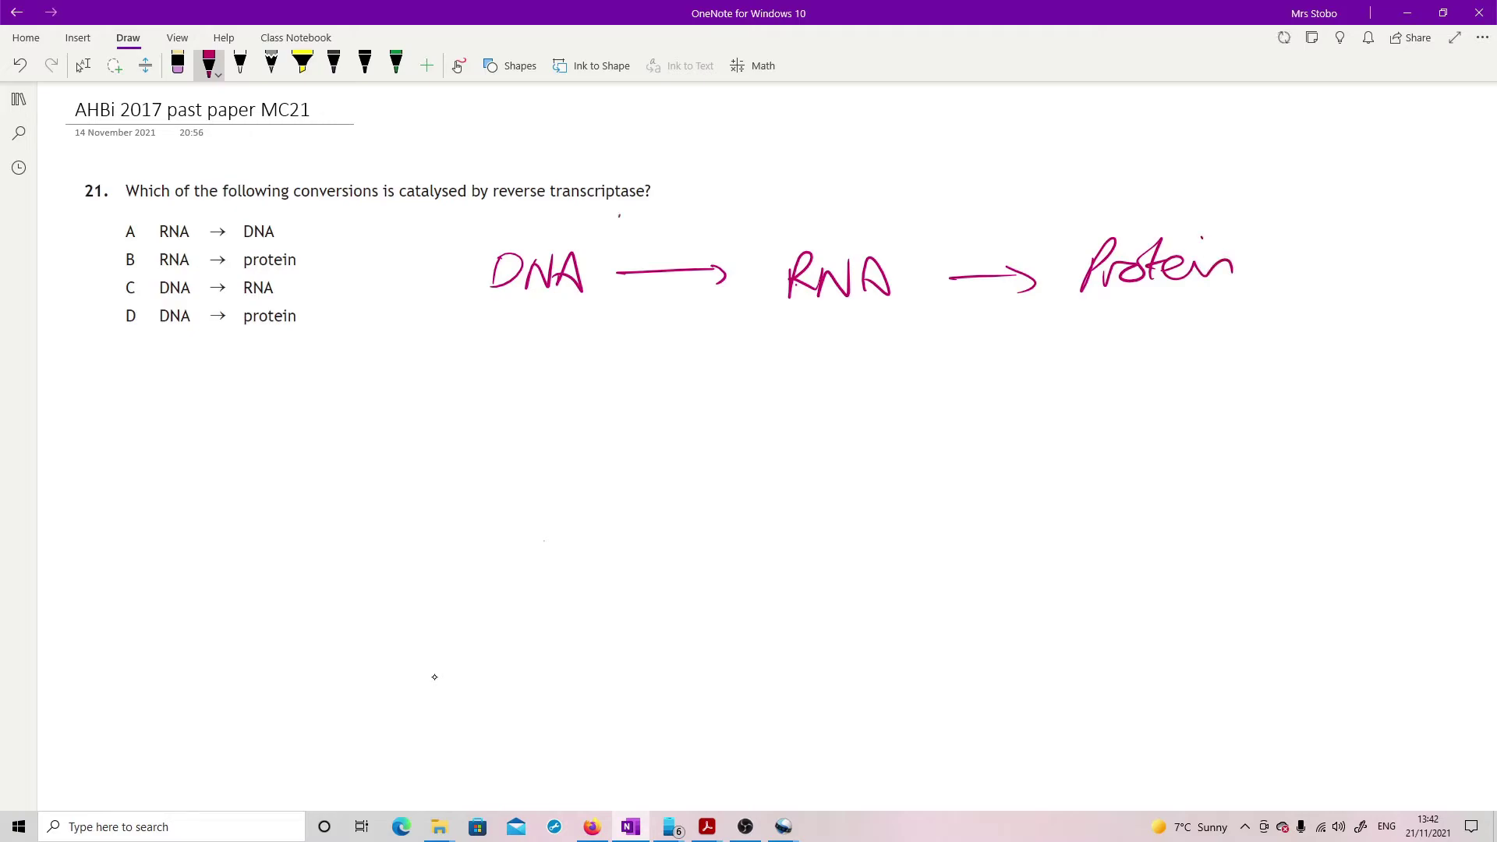
# Step: Label the first arrow 'transcription' and the second arrow 'translation'
pyautogui.moveTo(619, 216); pyautogui.dragTo(614, 250)
pyautogui.moveTo(615, 236)
pyautogui.mouseDown()
pyautogui.moveTo(653, 250)
pyautogui.moveTo(712, 228)
pyautogui.mouseUp()
pyautogui.moveTo(707, 227)
pyautogui.mouseDown()
pyautogui.moveTo(705, 261)
pyautogui.moveTo(721, 231)
pyautogui.mouseUp()
pyautogui.moveTo(722, 223)
pyautogui.mouseDown()
pyautogui.moveTo(730, 239)
pyautogui.moveTo(758, 226)
pyautogui.mouseUp()
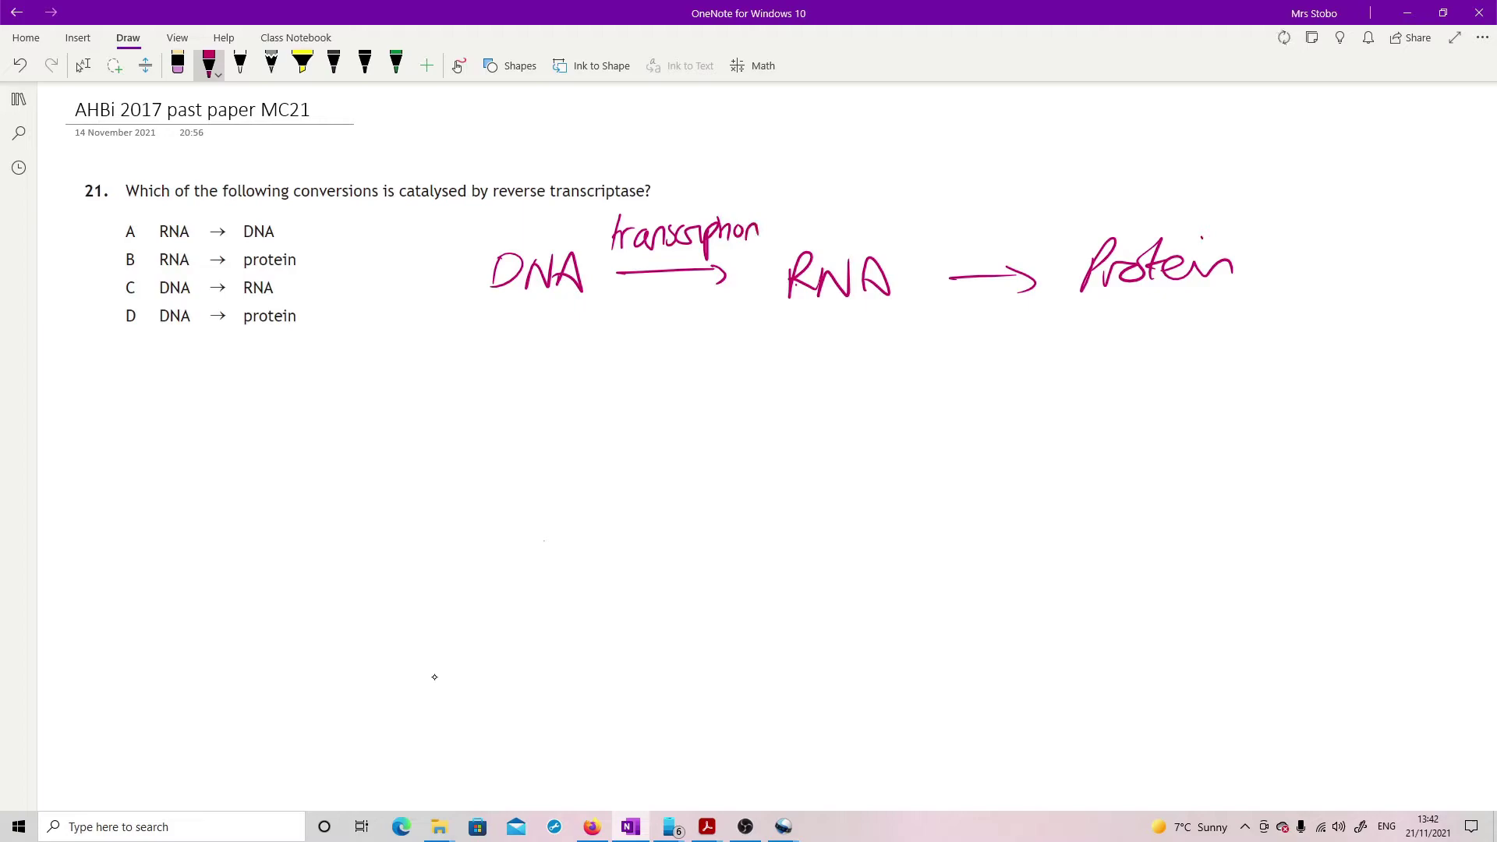
pyautogui.moveTo(945, 207); pyautogui.dragTo(941, 244)
pyautogui.moveTo(927, 228); pyautogui.dragTo(1015, 240)
pyautogui.moveTo(1028, 204)
pyautogui.mouseDown()
pyautogui.moveTo(1023, 239)
pyautogui.moveTo(1043, 238)
pyautogui.mouseUp()
pyautogui.moveTo(1051, 203)
pyautogui.mouseDown()
pyautogui.moveTo(1055, 236)
pyautogui.moveTo(1063, 218)
pyautogui.mouseUp()
pyautogui.moveTo(1057, 221); pyautogui.dragTo(1082, 229)
pyautogui.moveTo(1085, 229); pyautogui.dragTo(1103, 219)
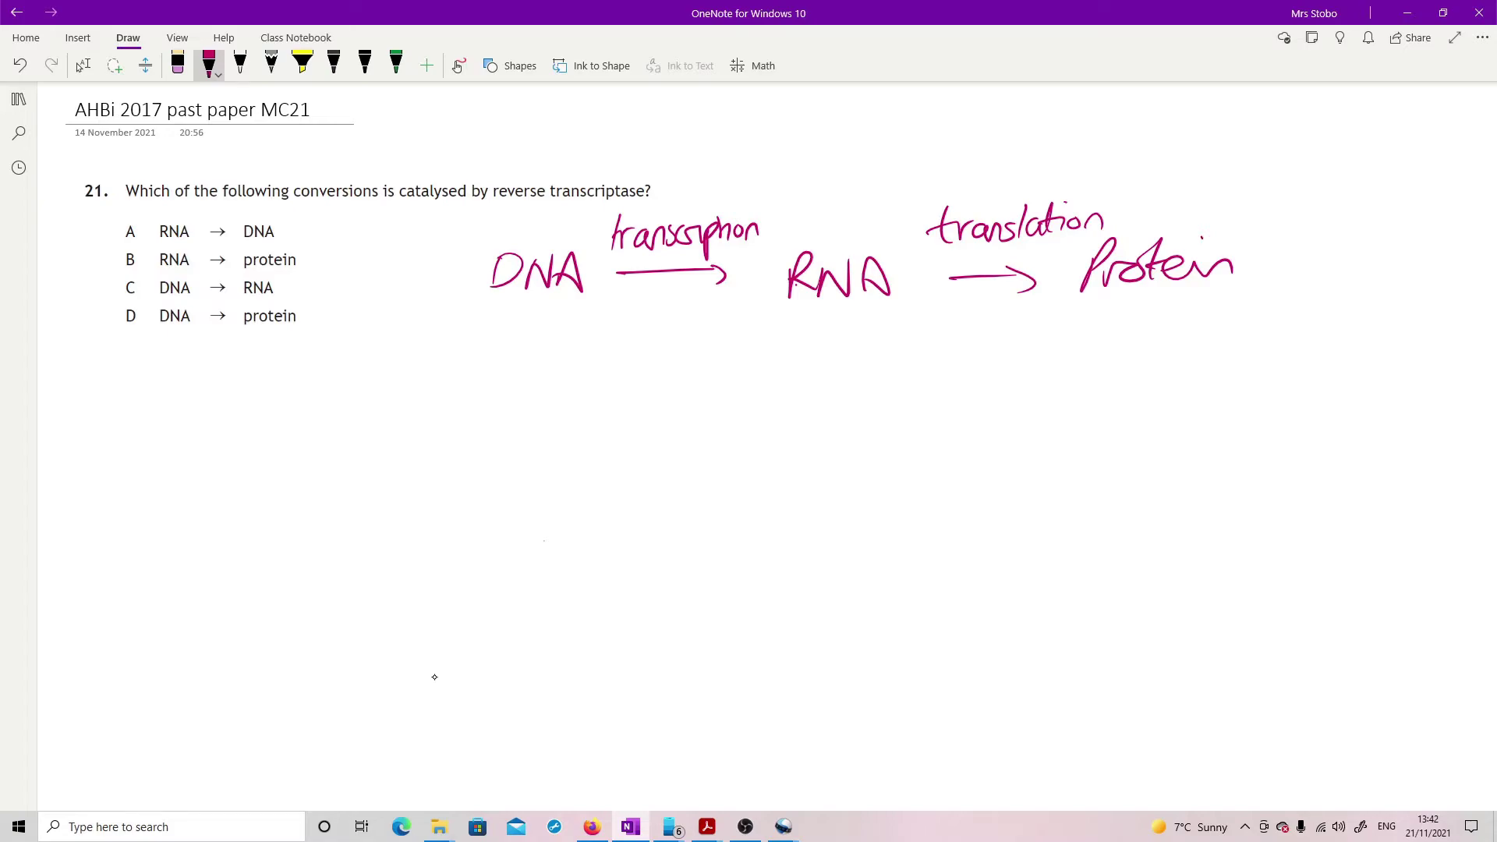
# Step: Underline 'reverse transcriptase', draw a reverse arrow from RNA to DNA, and circle answer A
pyautogui.moveTo(547, 200)
pyautogui.mouseDown()
pyautogui.moveTo(612, 204)
pyautogui.moveTo(632, 182)
pyautogui.moveTo(618, 204)
pyautogui.mouseUp()
pyautogui.moveTo(493, 204); pyautogui.dragTo(551, 201)
pyautogui.moveTo(780, 318)
pyautogui.mouseDown()
pyautogui.moveTo(622, 321)
pyautogui.moveTo(648, 340)
pyautogui.mouseUp()
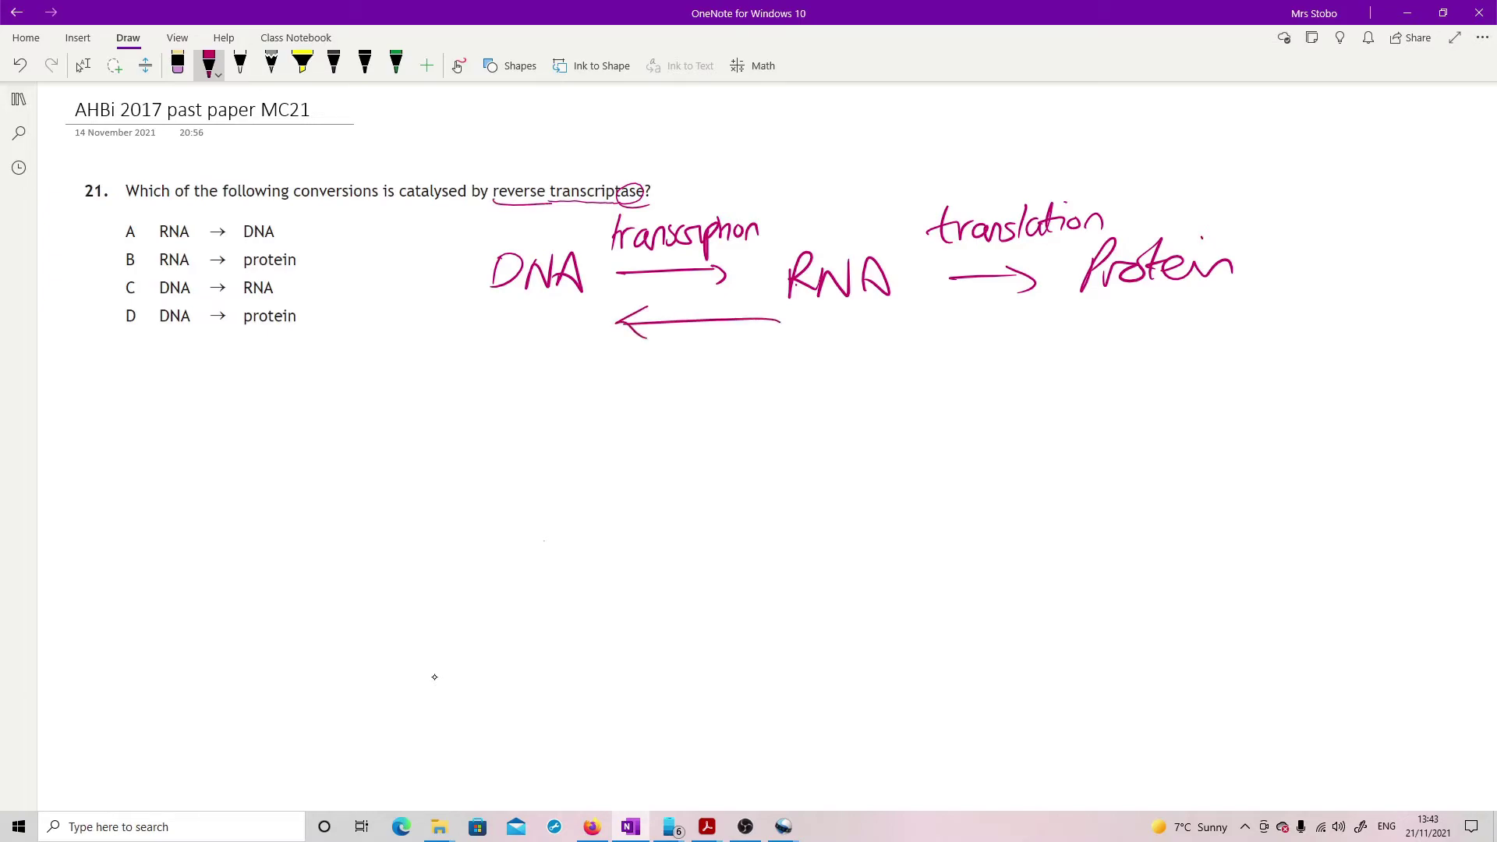
pyautogui.moveTo(129, 221)
pyautogui.mouseDown()
pyautogui.moveTo(146, 232)
pyautogui.moveTo(118, 223)
pyautogui.mouseUp()
# Step: On MC22, tick Protein and Nucleic acid in rows A and B and loop '1,000,000 nm = 1 mm'
pyautogui.hotkey('ctrl', 'pagedown')
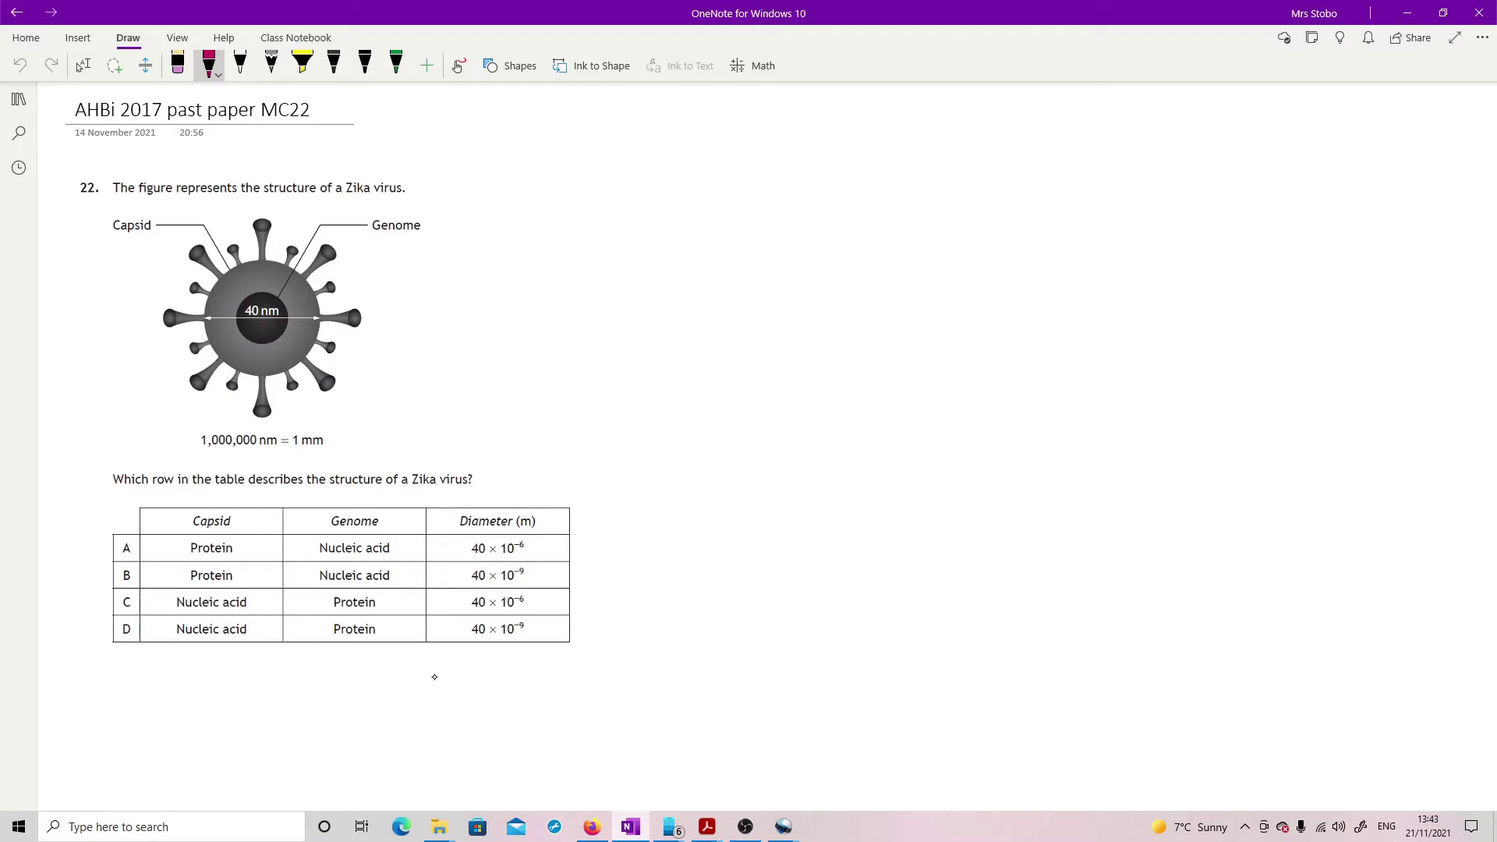
pyautogui.moveTo(247, 549)
pyautogui.mouseDown()
pyautogui.moveTo(261, 543)
pyautogui.moveTo(266, 567)
pyautogui.mouseUp()
pyautogui.moveTo(413, 552)
pyautogui.mouseDown()
pyautogui.moveTo(416, 580)
pyautogui.moveTo(422, 567)
pyautogui.mouseUp()
pyautogui.moveTo(230, 419)
pyautogui.mouseDown()
pyautogui.moveTo(181, 463)
pyautogui.moveTo(234, 422)
pyautogui.moveTo(188, 421)
pyautogui.mouseUp()
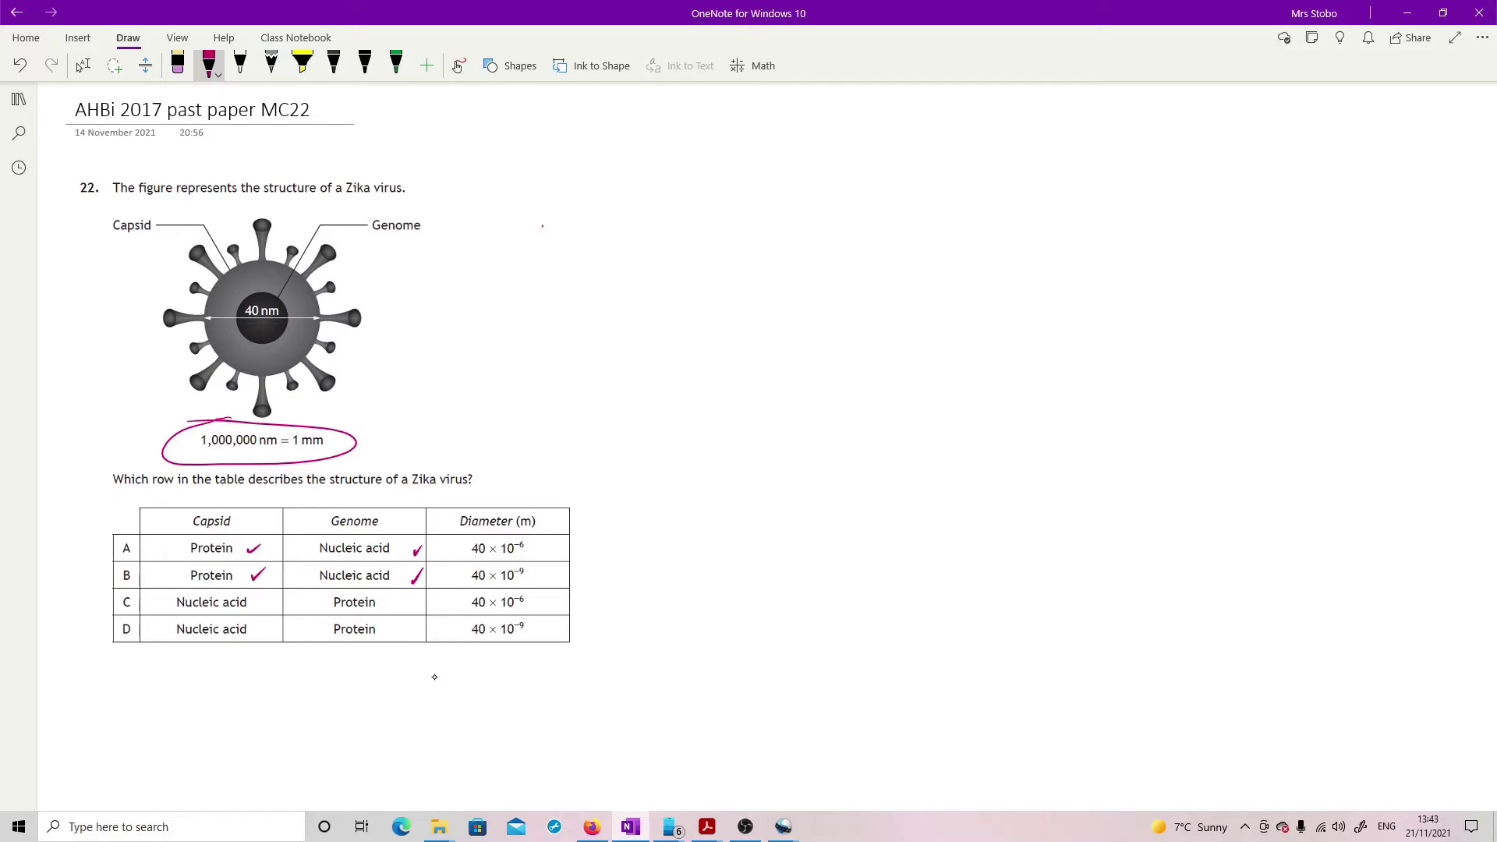
# Step: Write the unit note mm, µm, nm with 10⁻³, 10⁻⁶ and 10⁻⁹ beside the figure
pyautogui.moveTo(534, 249)
pyautogui.mouseDown()
pyautogui.moveTo(546, 234)
pyautogui.moveTo(807, 240)
pyautogui.moveTo(836, 213)
pyautogui.moveTo(897, 221)
pyautogui.mouseUp()
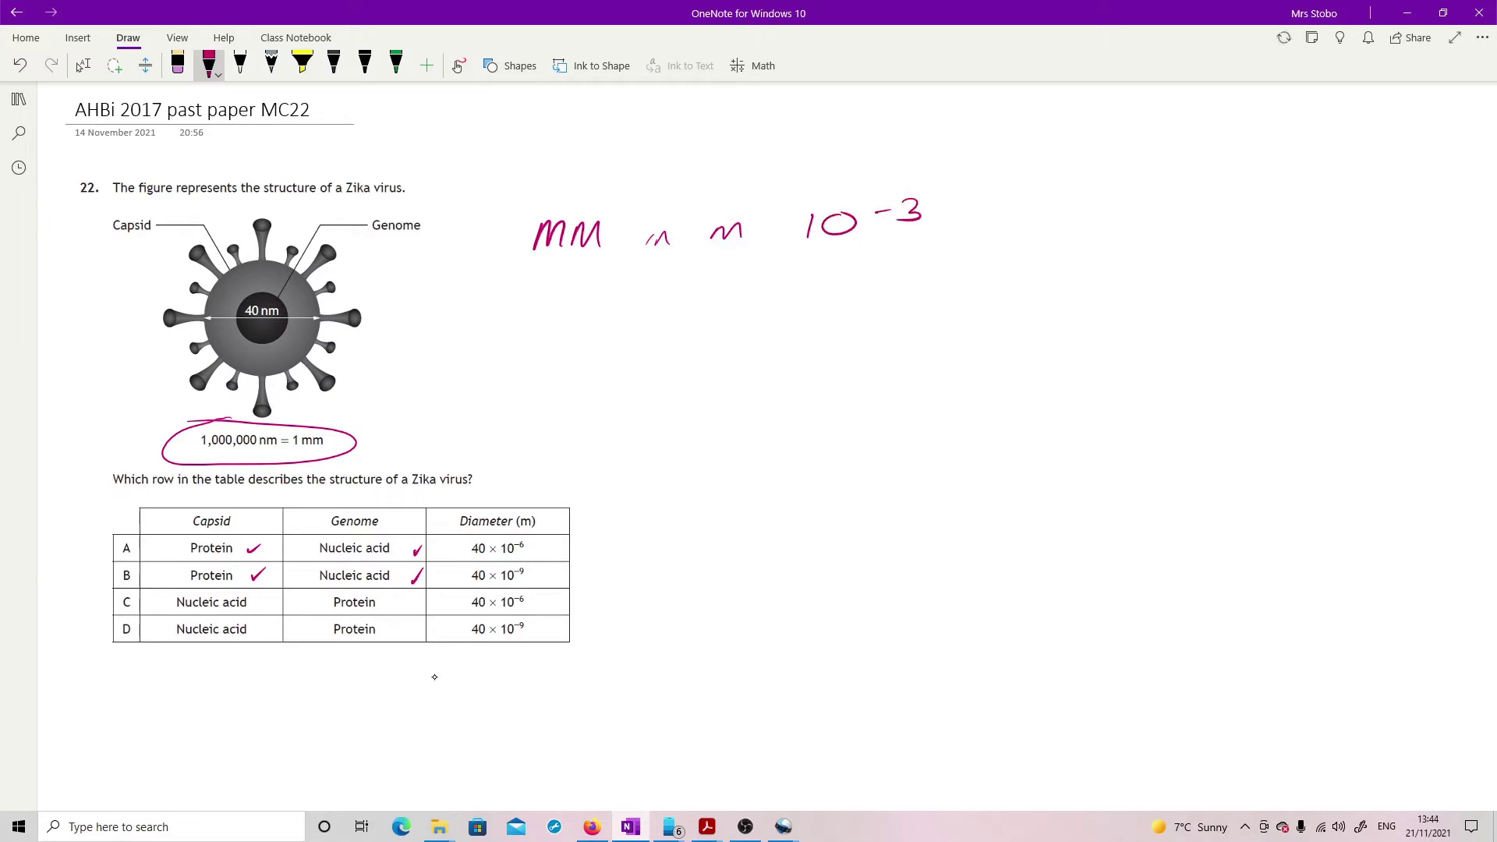
pyautogui.moveTo(537, 356); pyautogui.dragTo(600, 335)
pyautogui.moveTo(815, 303); pyautogui.dragTo(806, 329)
pyautogui.moveTo(841, 301); pyautogui.dragTo(893, 297)
pyautogui.moveTo(535, 419)
pyautogui.mouseDown()
pyautogui.moveTo(586, 399)
pyautogui.moveTo(593, 416)
pyautogui.mouseUp()
pyautogui.moveTo(801, 390); pyautogui.dragTo(791, 419)
pyautogui.moveTo(823, 389)
pyautogui.mouseDown()
pyautogui.moveTo(825, 413)
pyautogui.moveTo(828, 388)
pyautogui.mouseUp()
pyautogui.moveTo(857, 384)
pyautogui.mouseDown()
pyautogui.moveTo(898, 388)
pyautogui.moveTo(882, 372)
pyautogui.mouseUp()
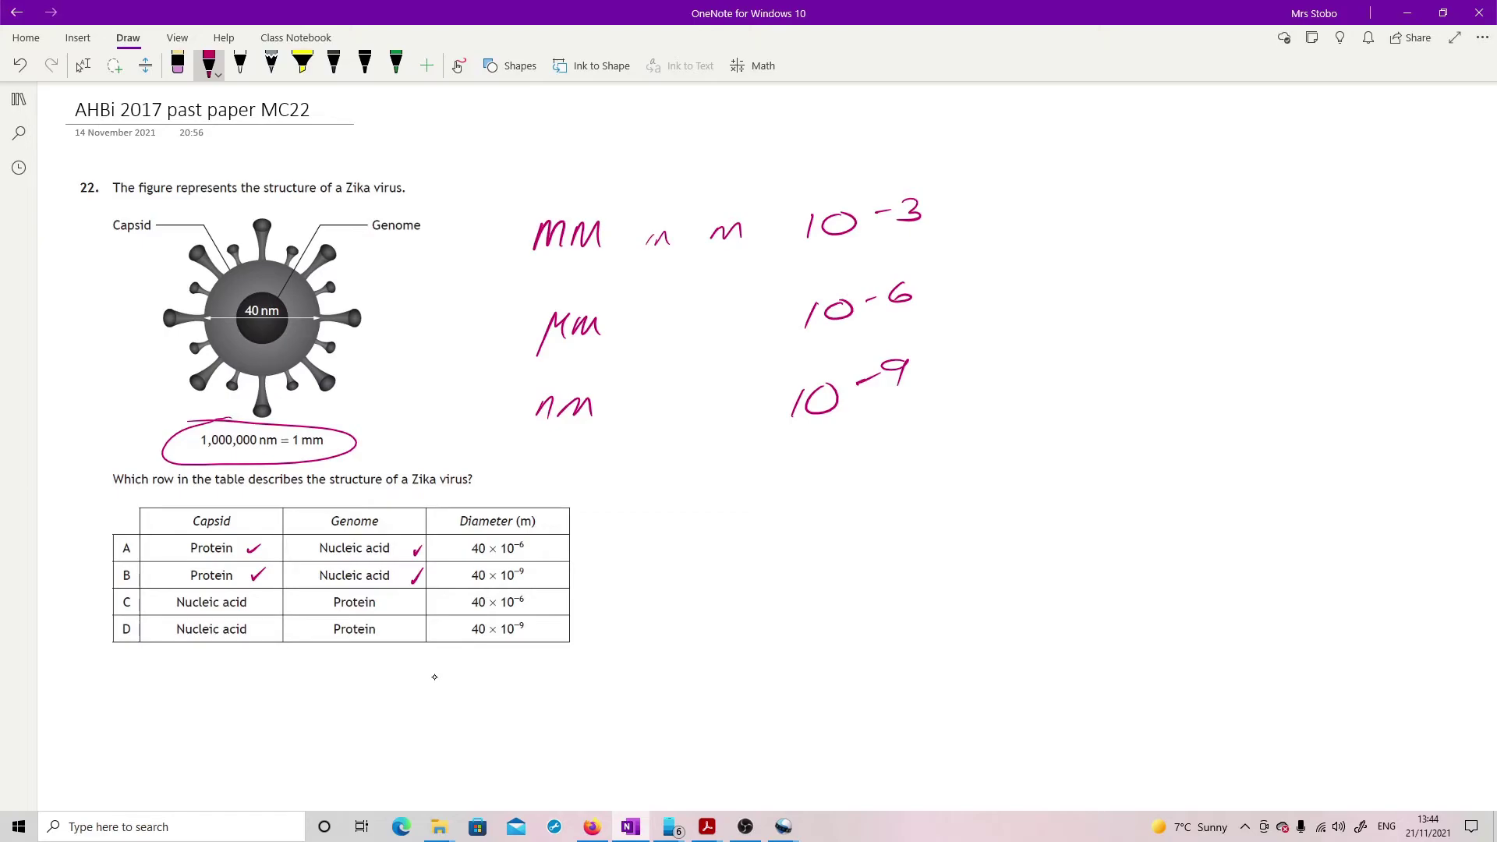
# Step: Circle the 40 nm diameter, tick 40 × 10⁻⁹ in row B, and circle B as the answer
pyautogui.moveTo(273, 293)
pyautogui.mouseDown()
pyautogui.moveTo(257, 335)
pyautogui.moveTo(290, 298)
pyautogui.mouseUp()
pyautogui.moveTo(533, 580); pyautogui.dragTo(556, 556)
pyautogui.moveTo(187, 453); pyautogui.dragTo(323, 451)
pyautogui.moveTo(513, 550); pyautogui.dragTo(531, 538)
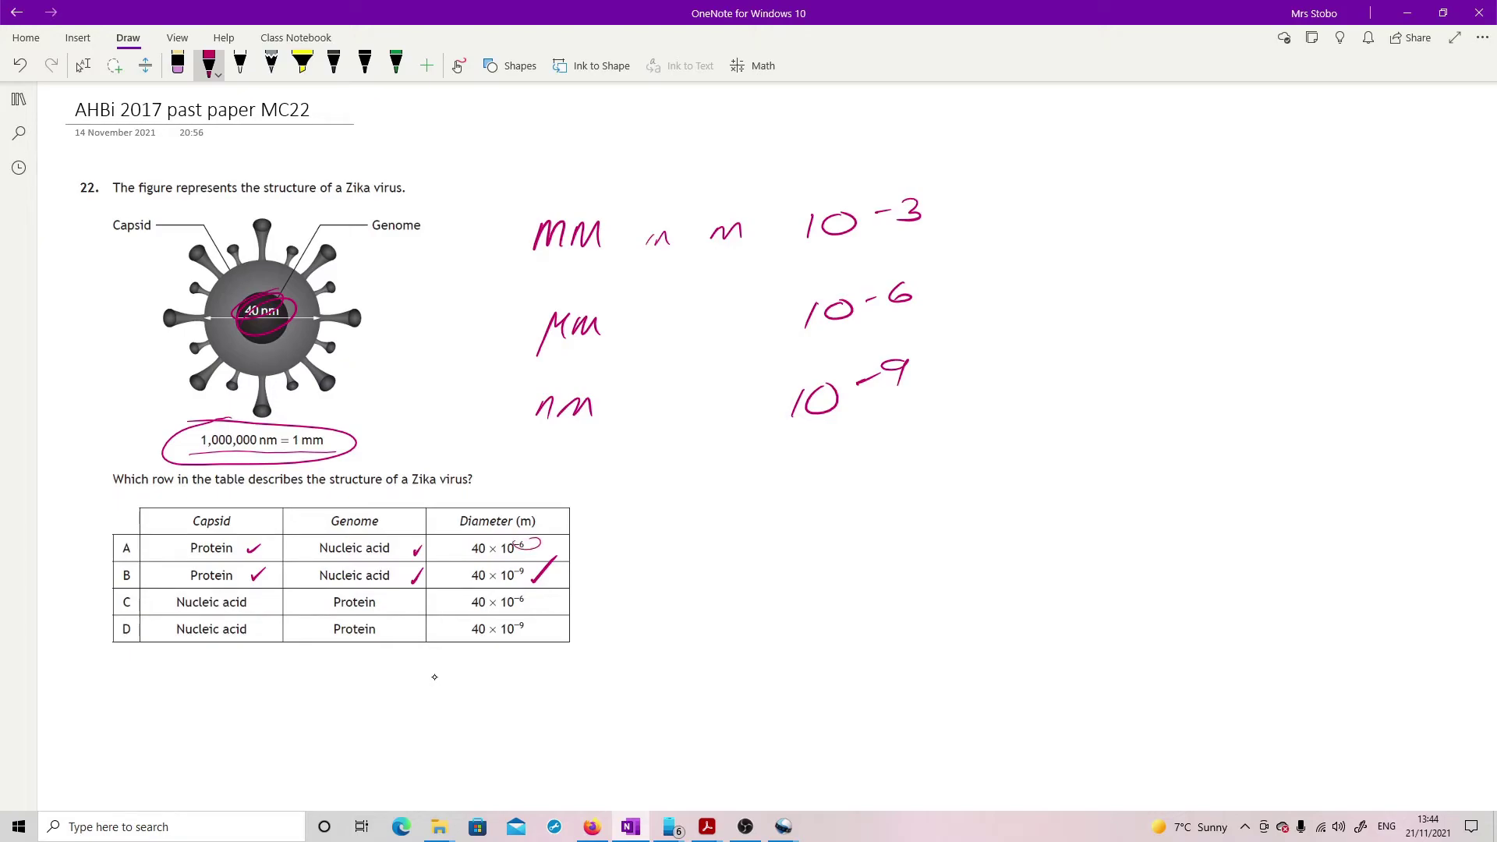
pyautogui.moveTo(128, 555)
pyautogui.mouseDown()
pyautogui.moveTo(125, 596)
pyautogui.moveTo(137, 573)
pyautogui.mouseUp()
pyautogui.hotkey('ctrl', 'pagedown')
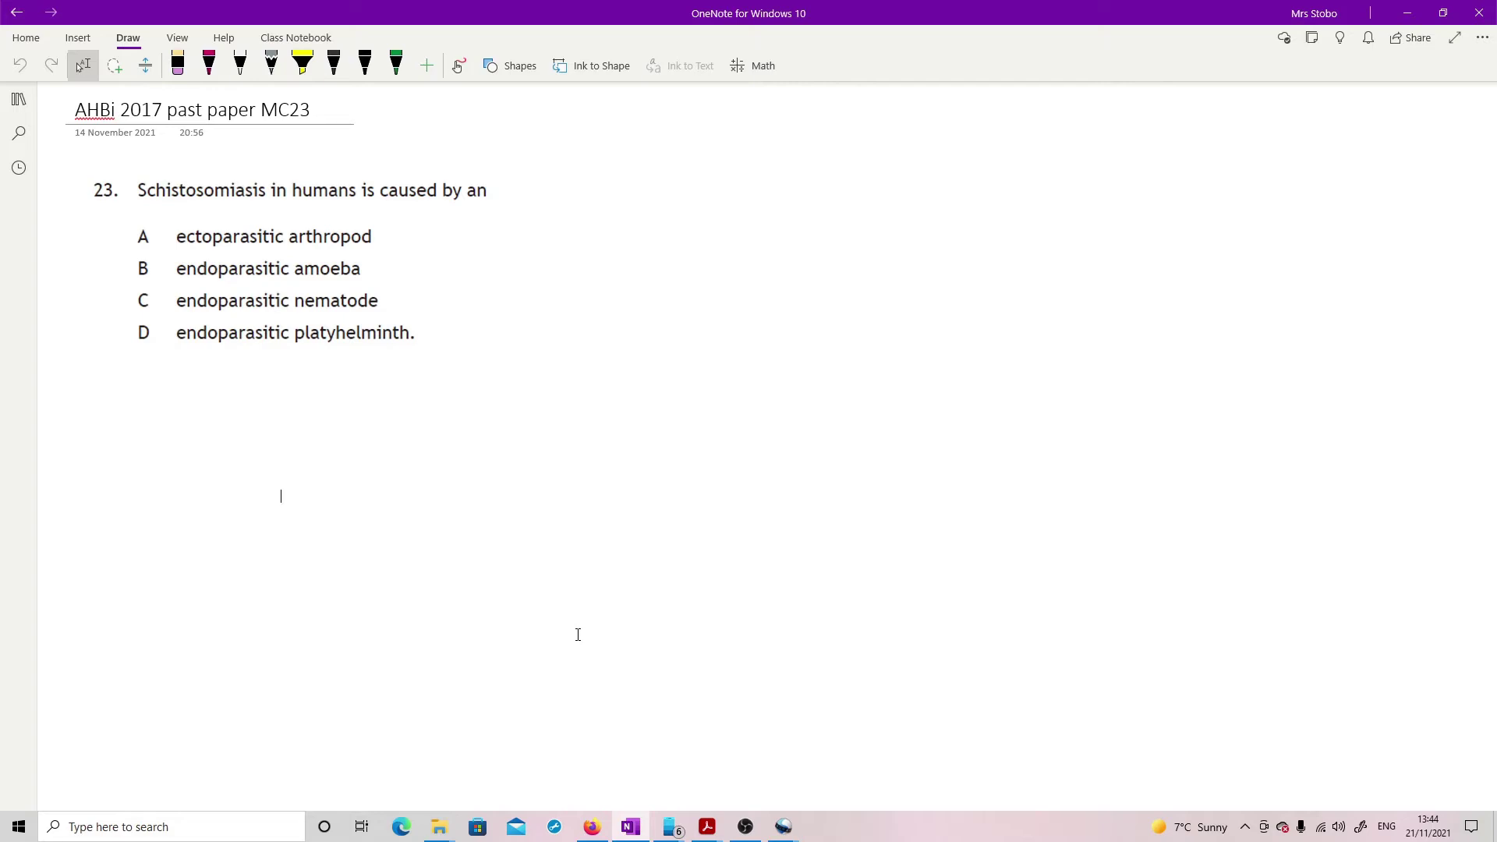
# Step: In magenta ink, strike through option A (arthropod), then circle 'platyhelminth' and answer D on question 23
pyautogui.hotkey('alt', 'd')
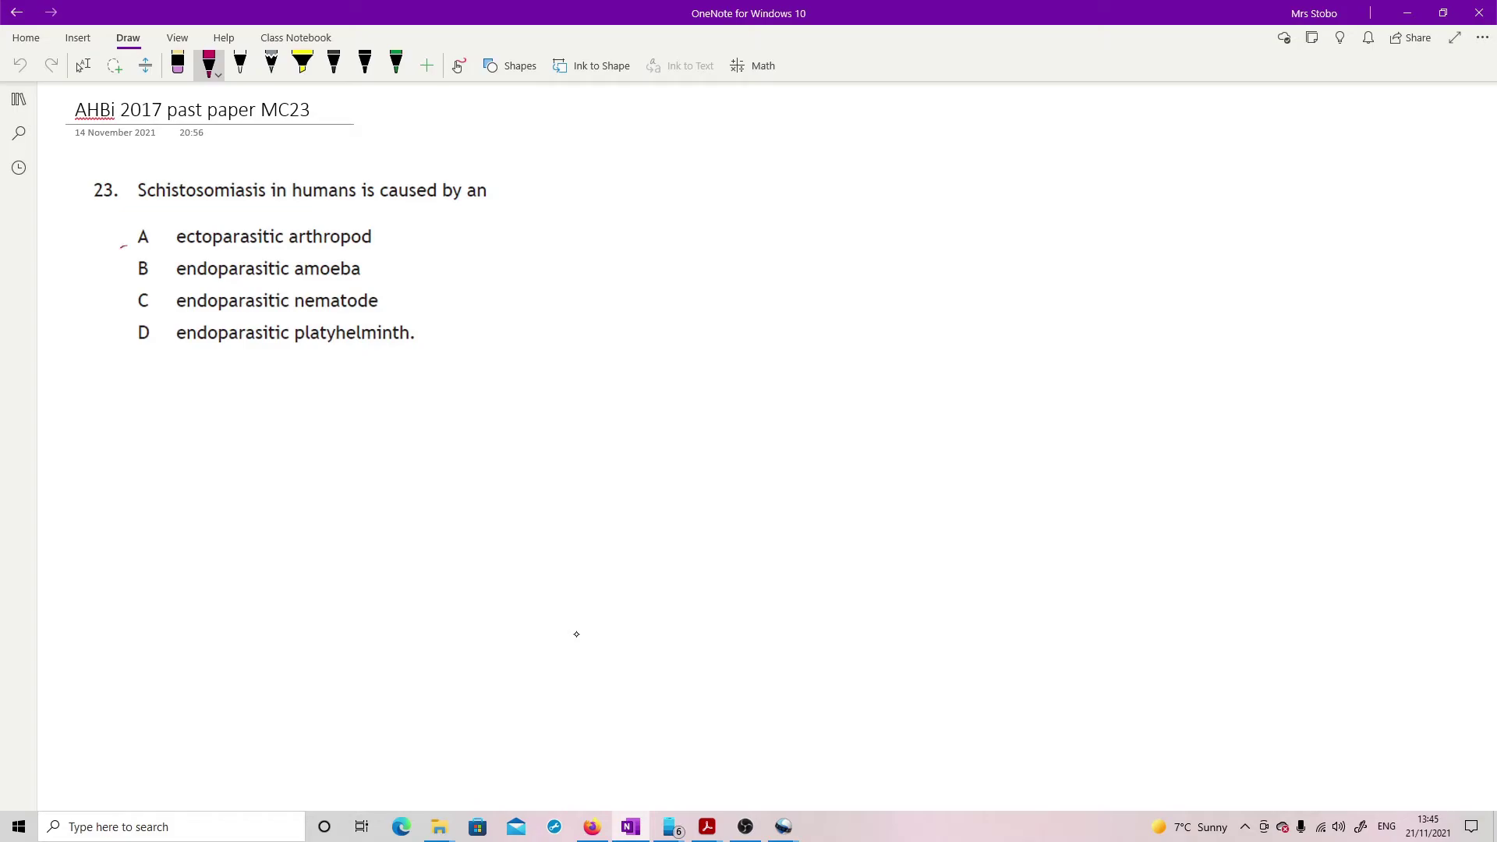
pyautogui.moveTo(122, 246); pyautogui.dragTo(181, 218)
pyautogui.moveTo(292, 246); pyautogui.dragTo(382, 236)
pyautogui.moveTo(400, 314)
pyautogui.mouseDown()
pyautogui.moveTo(299, 355)
pyautogui.moveTo(380, 316)
pyautogui.mouseUp()
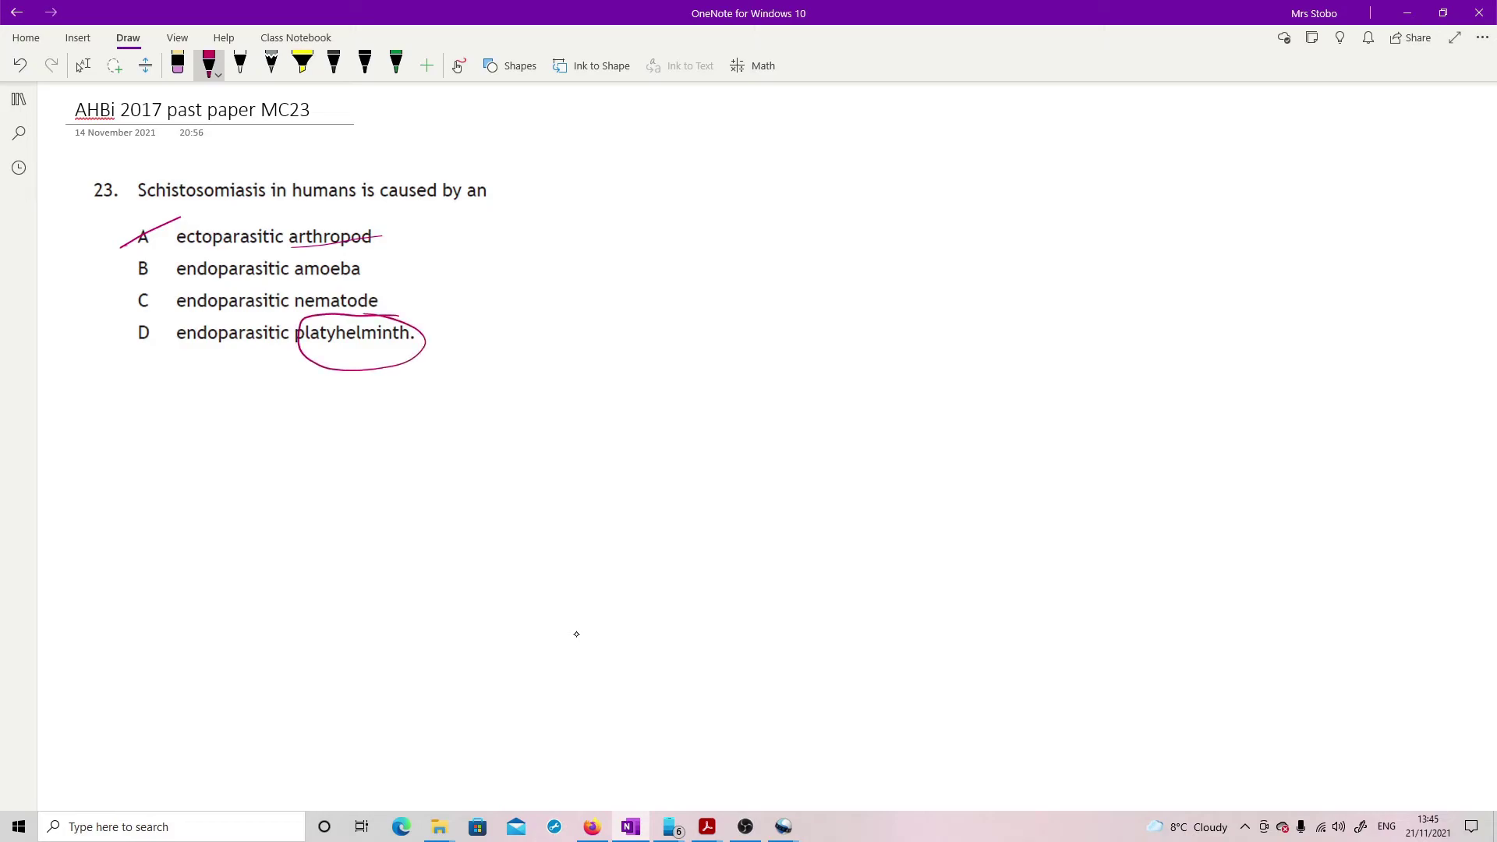
pyautogui.moveTo(156, 322)
pyautogui.mouseDown()
pyautogui.moveTo(119, 334)
pyautogui.moveTo(129, 368)
pyautogui.mouseUp()
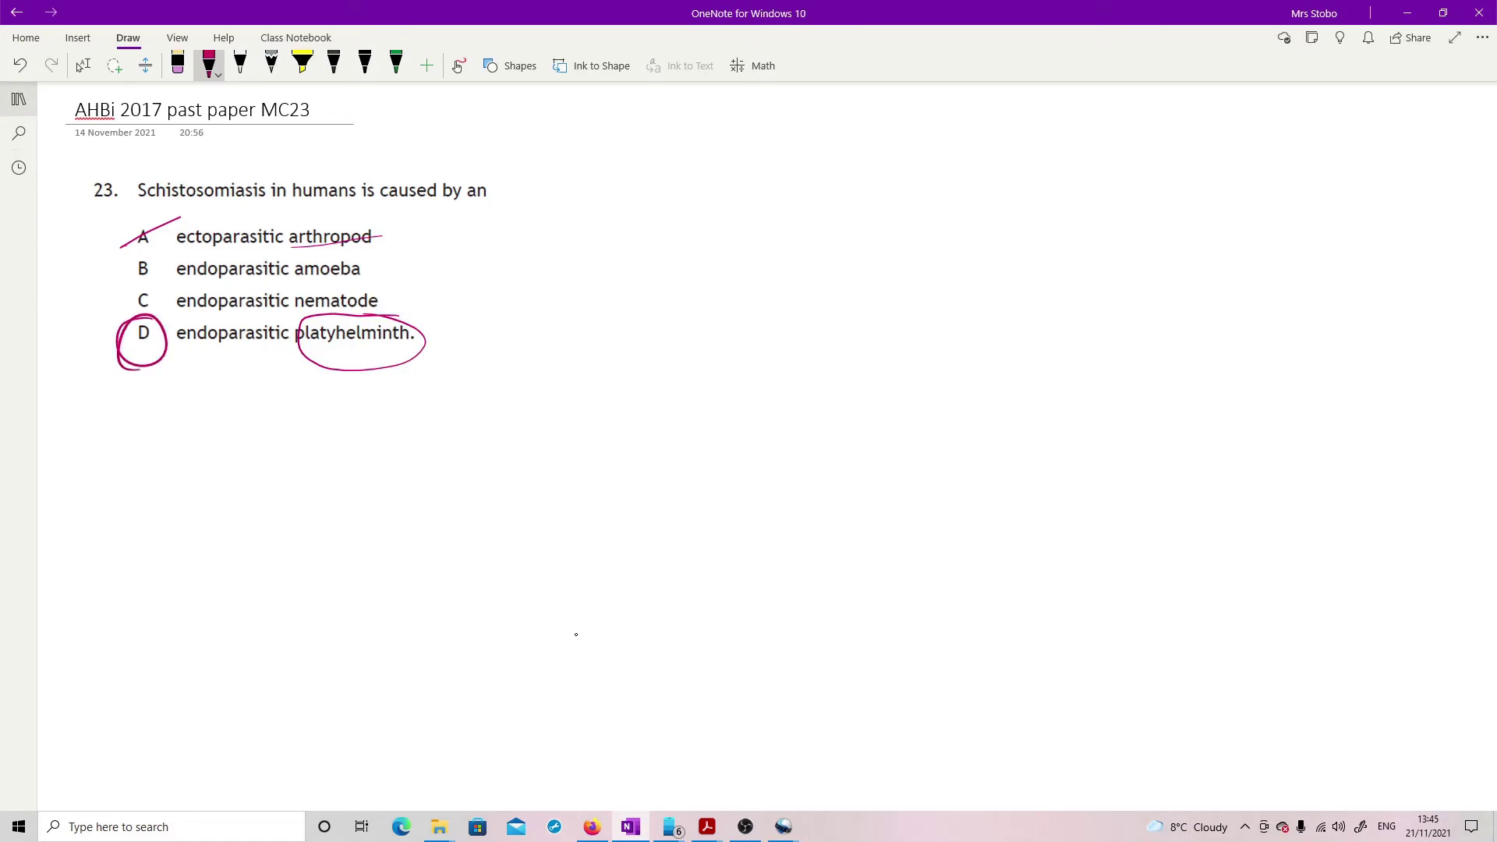
# Step: On MC24, underline 'not', 'causes diarrhoea' and the contaminated food or water phrase
pyautogui.hotkey('ctrl', 'pagedown')
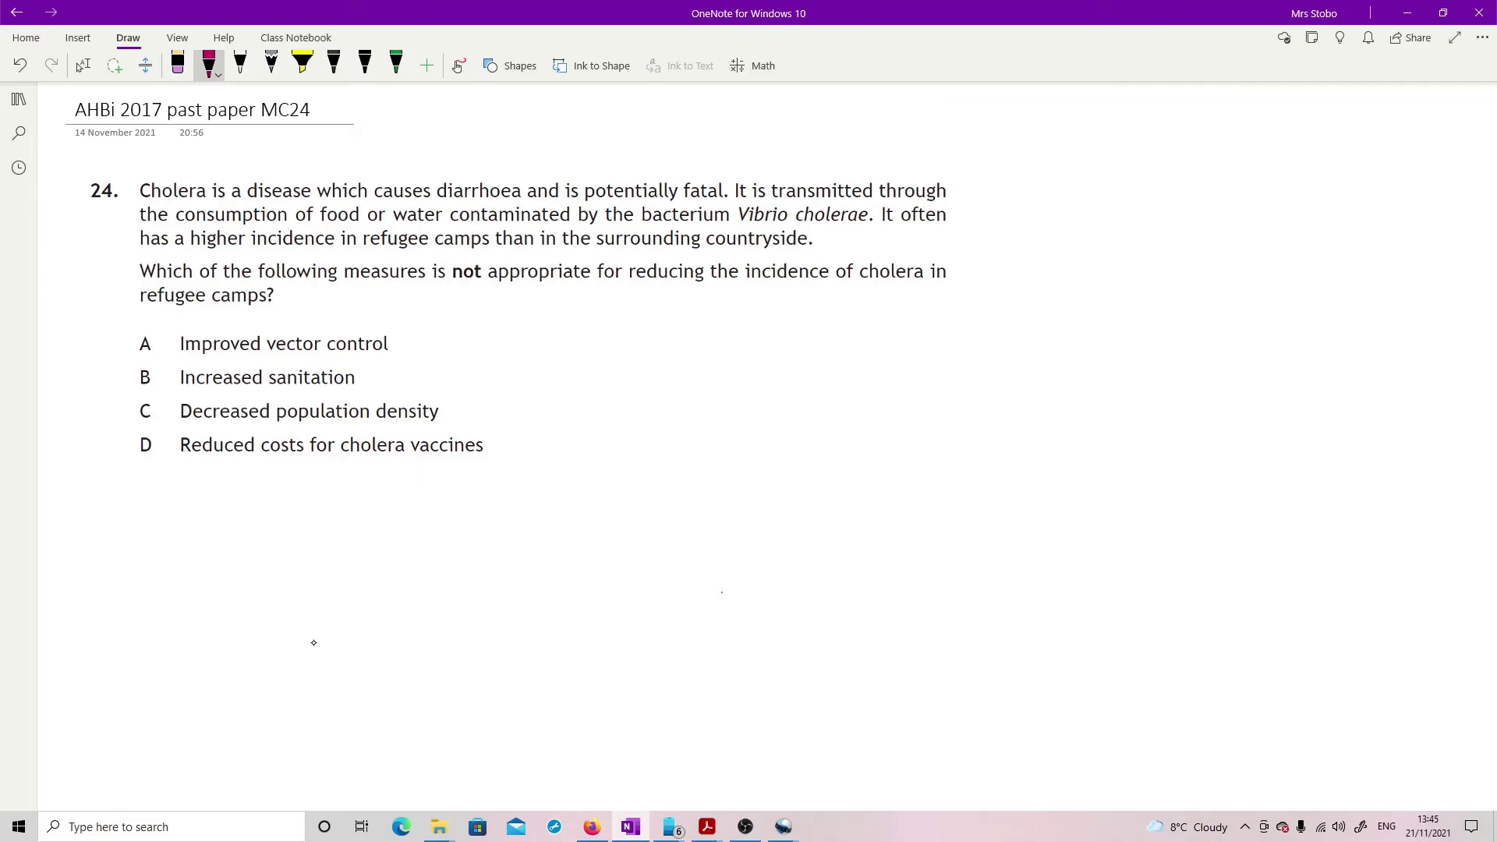
pyautogui.moveTo(442, 278); pyautogui.dragTo(487, 278)
pyautogui.moveTo(419, 201); pyautogui.dragTo(508, 201)
pyautogui.moveTo(258, 227); pyautogui.dragTo(867, 227)
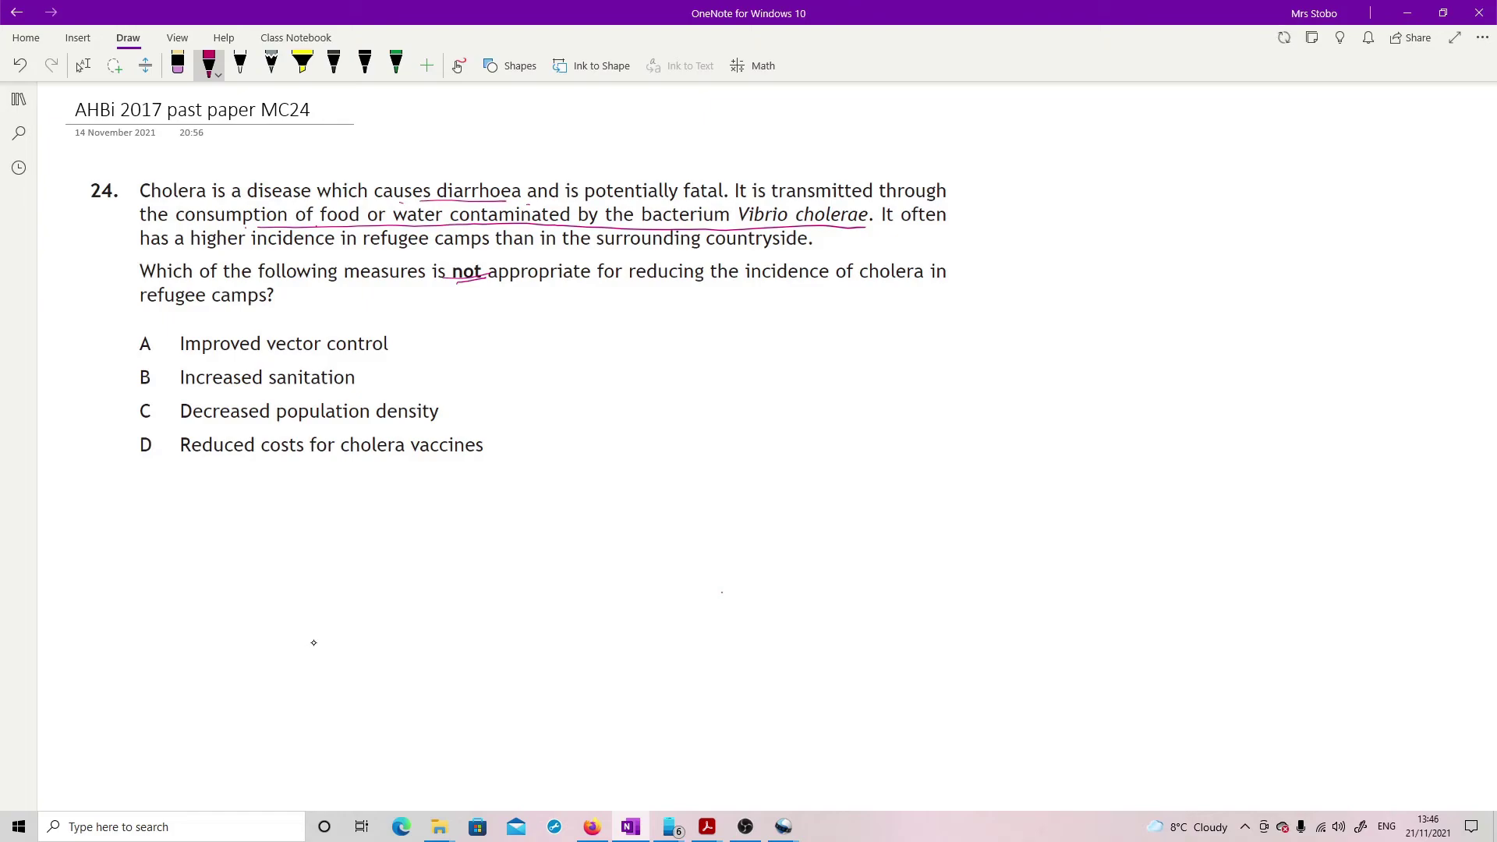
# Step: Circle answer A, strike out options B, C and D, and move to page MC25
pyautogui.moveTo(156, 328)
pyautogui.mouseDown()
pyautogui.moveTo(128, 357)
pyautogui.moveTo(166, 349)
pyautogui.moveTo(154, 326)
pyautogui.mouseUp()
pyautogui.moveTo(128, 383); pyautogui.dragTo(162, 373)
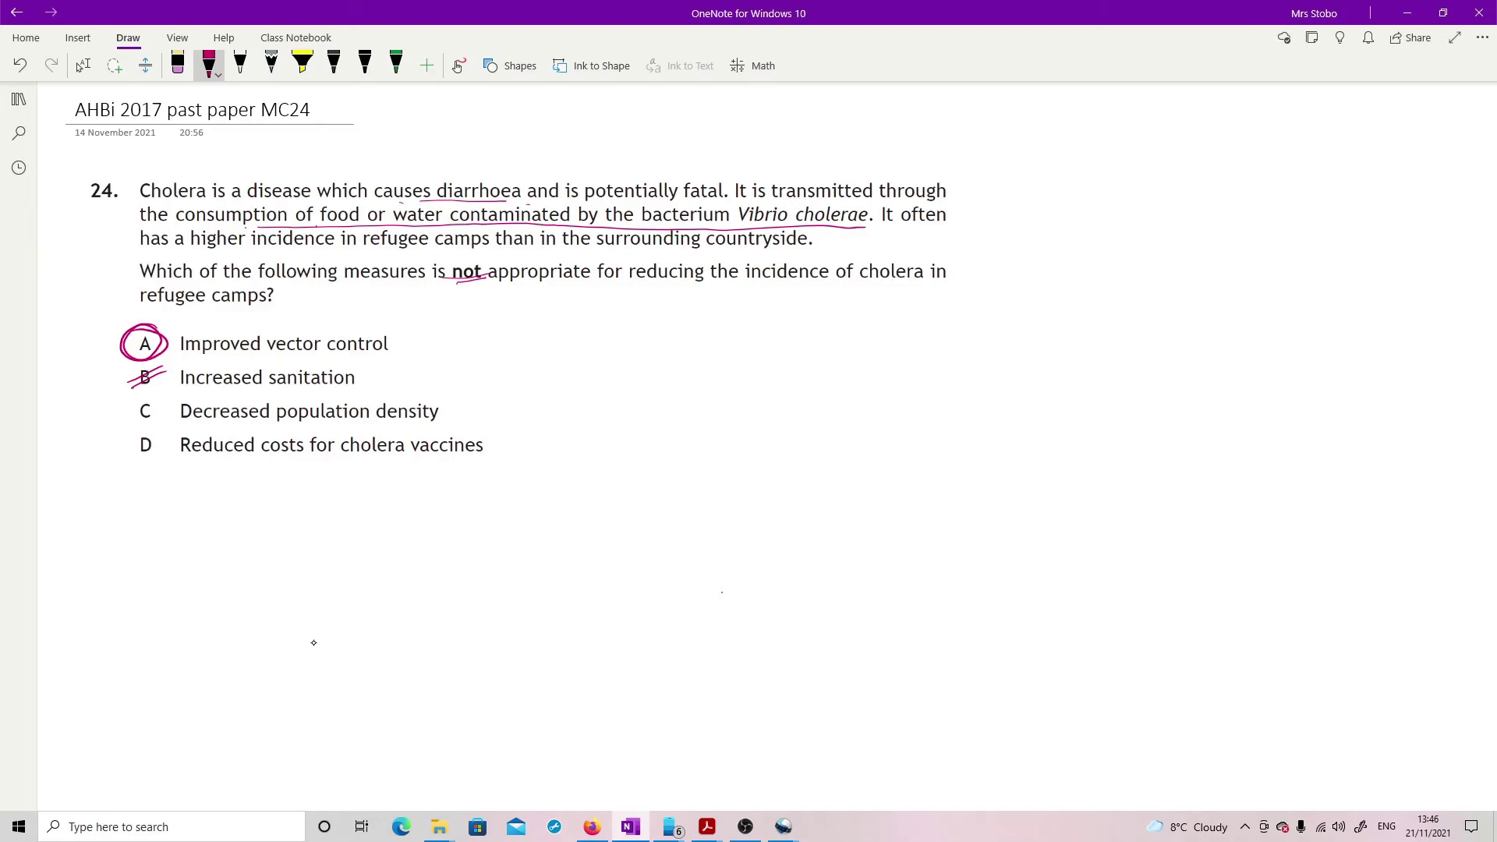
pyautogui.moveTo(129, 419); pyautogui.dragTo(159, 408)
pyautogui.moveTo(130, 453); pyautogui.dragTo(132, 462)
pyautogui.hotkey('ctrl', 'pagedown')
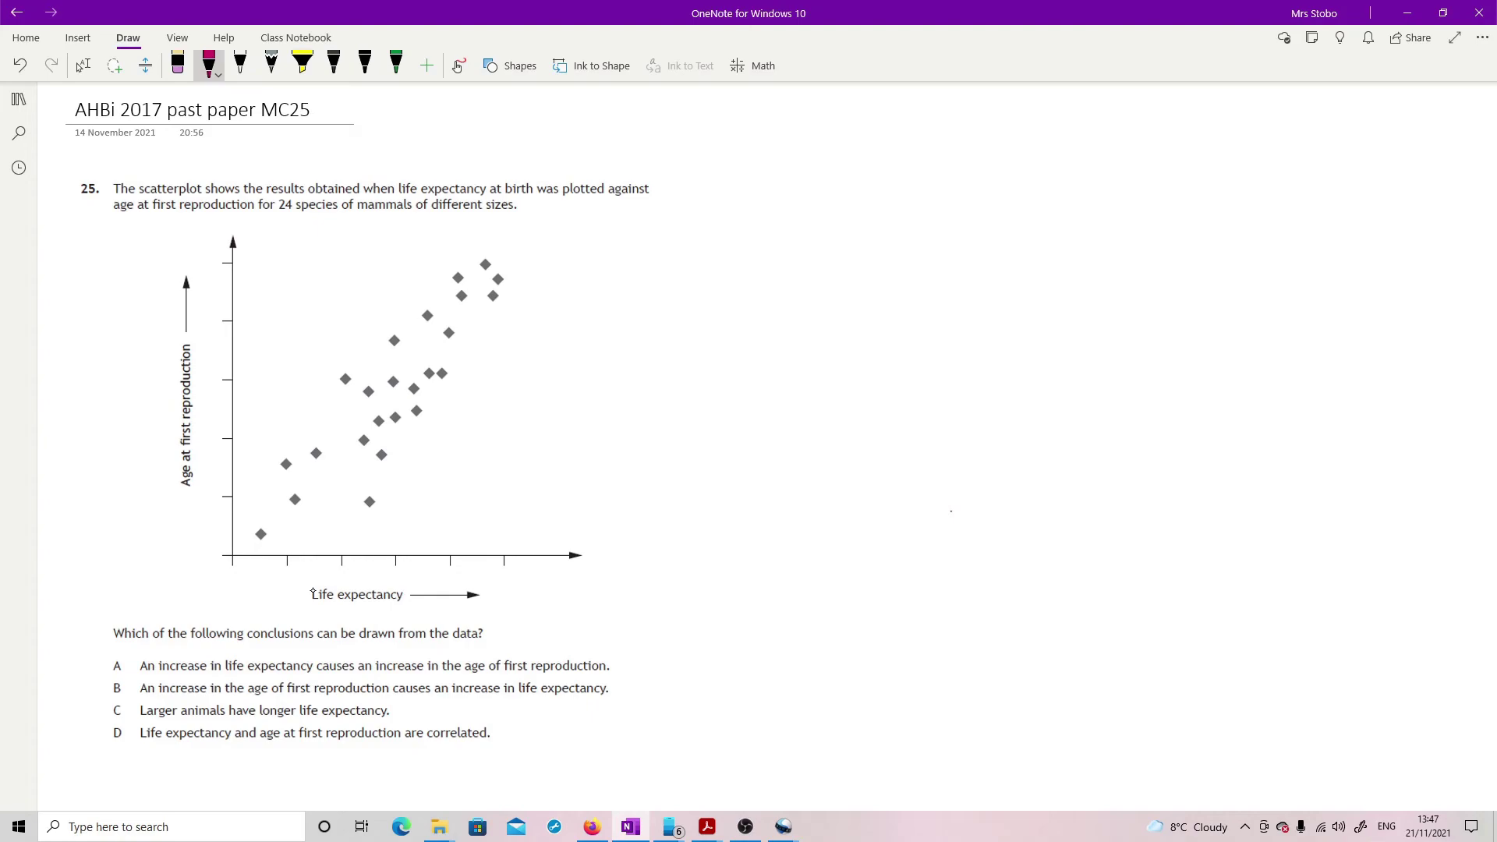
# Step: Underline 'causes' in option A and handwrite 'Correlation not causation' to the right of the scatterplot
pyautogui.moveTo(315, 676); pyautogui.dragTo(339, 673)
pyautogui.moveTo(693, 297); pyautogui.dragTo(691, 327)
pyautogui.moveTo(711, 306)
pyautogui.mouseDown()
pyautogui.moveTo(758, 311)
pyautogui.moveTo(777, 334)
pyautogui.mouseUp()
pyautogui.moveTo(789, 292)
pyautogui.mouseDown()
pyautogui.moveTo(784, 335)
pyautogui.moveTo(807, 334)
pyautogui.mouseUp()
pyautogui.moveTo(792, 312)
pyautogui.mouseDown()
pyautogui.moveTo(824, 309)
pyautogui.moveTo(823, 329)
pyautogui.mouseUp()
pyautogui.moveTo(828, 312)
pyautogui.mouseDown()
pyautogui.moveTo(832, 326)
pyautogui.moveTo(844, 312)
pyautogui.mouseUp()
pyautogui.moveTo(852, 314)
pyautogui.mouseDown()
pyautogui.moveTo(866, 334)
pyautogui.moveTo(932, 334)
pyautogui.moveTo(942, 315)
pyautogui.mouseUp()
pyautogui.moveTo(958, 295)
pyautogui.mouseDown()
pyautogui.moveTo(957, 335)
pyautogui.moveTo(972, 309)
pyautogui.moveTo(1014, 332)
pyautogui.mouseUp()
pyautogui.moveTo(1037, 312)
pyautogui.mouseDown()
pyautogui.moveTo(1043, 332)
pyautogui.moveTo(1108, 329)
pyautogui.mouseUp()
pyautogui.moveTo(1114, 287)
pyautogui.mouseDown()
pyautogui.moveTo(1117, 329)
pyautogui.moveTo(1128, 310)
pyautogui.mouseUp()
pyautogui.moveTo(1133, 314)
pyautogui.mouseDown()
pyautogui.moveTo(1134, 329)
pyautogui.moveTo(1133, 304)
pyautogui.mouseUp()
pyautogui.moveTo(1146, 313); pyautogui.dragTo(1165, 331)
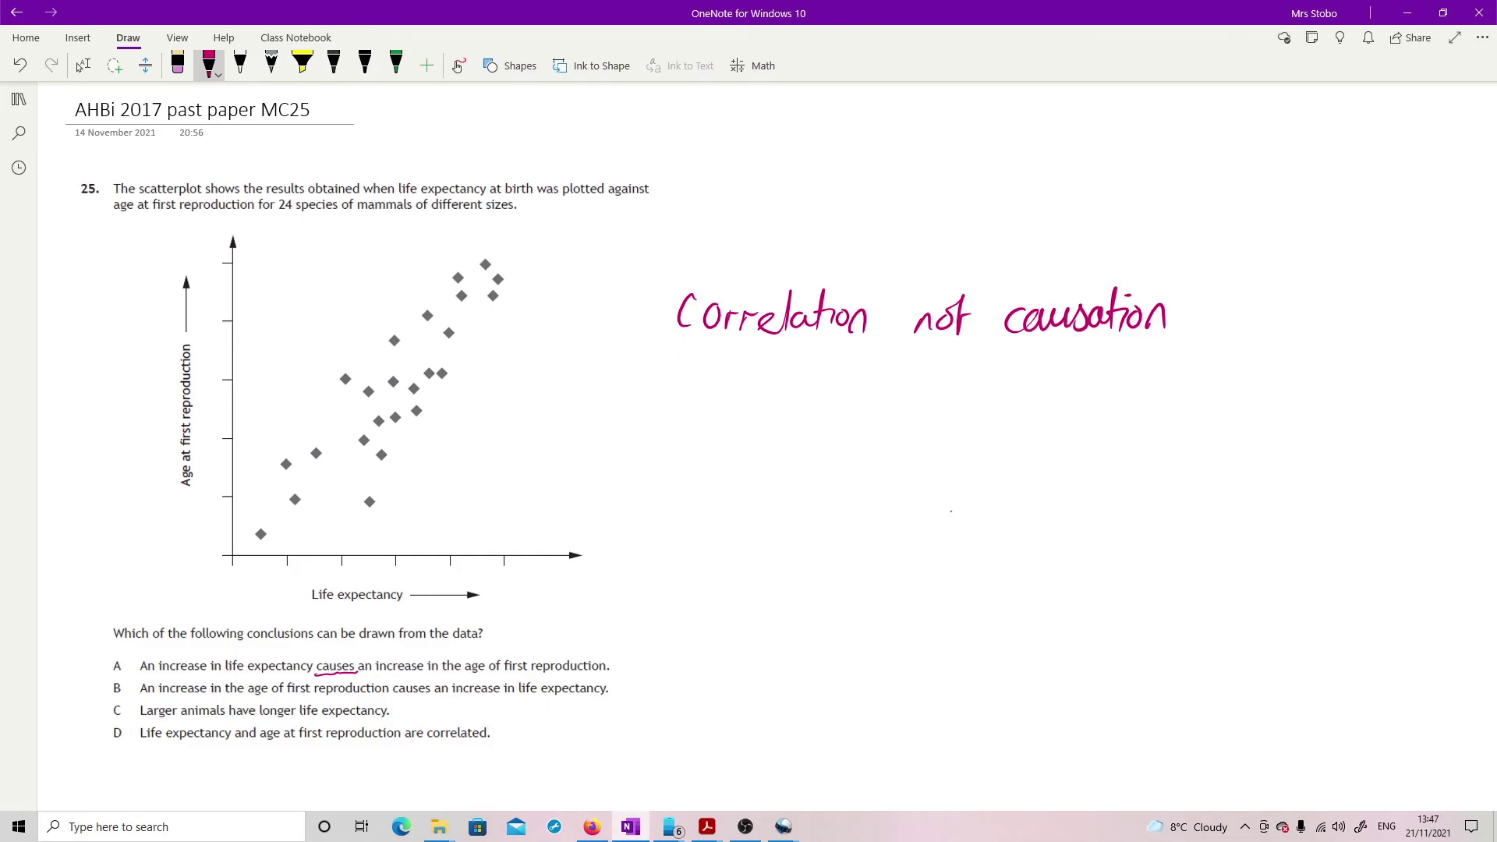
# Step: Add magenta axis arrows and a best-fit line to the scatterplot, loop A and B, strike C, circle D
pyautogui.moveTo(494, 602)
pyautogui.mouseDown()
pyautogui.moveTo(541, 605)
pyautogui.moveTo(522, 617)
pyautogui.mouseUp()
pyautogui.moveTo(189, 270)
pyautogui.mouseDown()
pyautogui.moveTo(192, 232)
pyautogui.moveTo(196, 244)
pyautogui.mouseUp()
pyautogui.moveTo(128, 680)
pyautogui.mouseDown()
pyautogui.moveTo(111, 668)
pyautogui.moveTo(131, 675)
pyautogui.moveTo(108, 675)
pyautogui.moveTo(108, 697)
pyautogui.mouseUp()
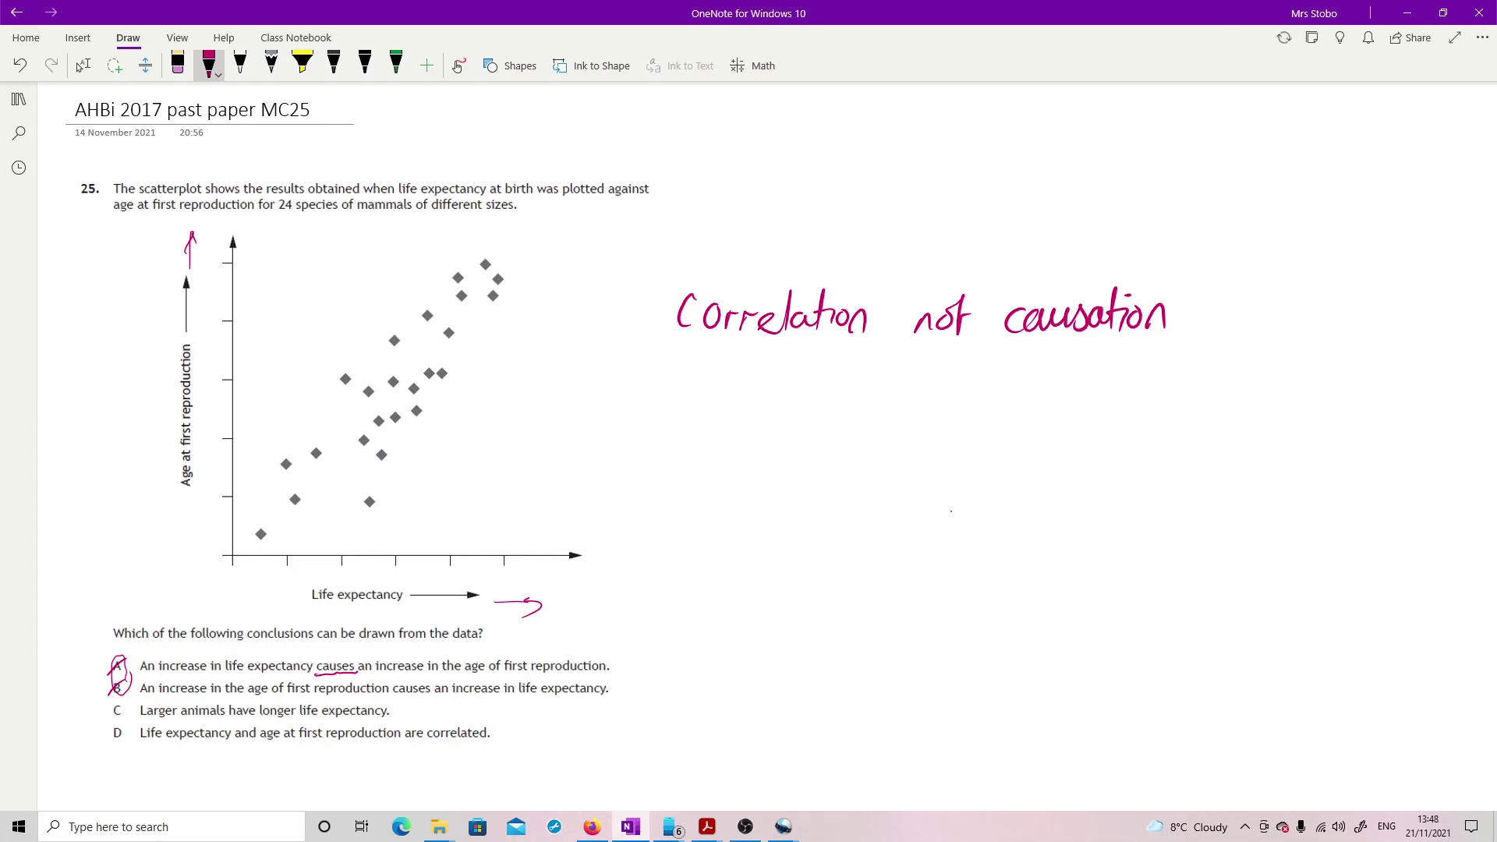
pyautogui.moveTo(485, 264); pyautogui.dragTo(542, 244)
pyautogui.moveTo(107, 717); pyautogui.dragTo(142, 699)
pyautogui.moveTo(266, 522); pyautogui.dragTo(519, 254)
pyautogui.moveTo(138, 720)
pyautogui.mouseDown()
pyautogui.moveTo(110, 737)
pyautogui.moveTo(139, 728)
pyautogui.mouseUp()
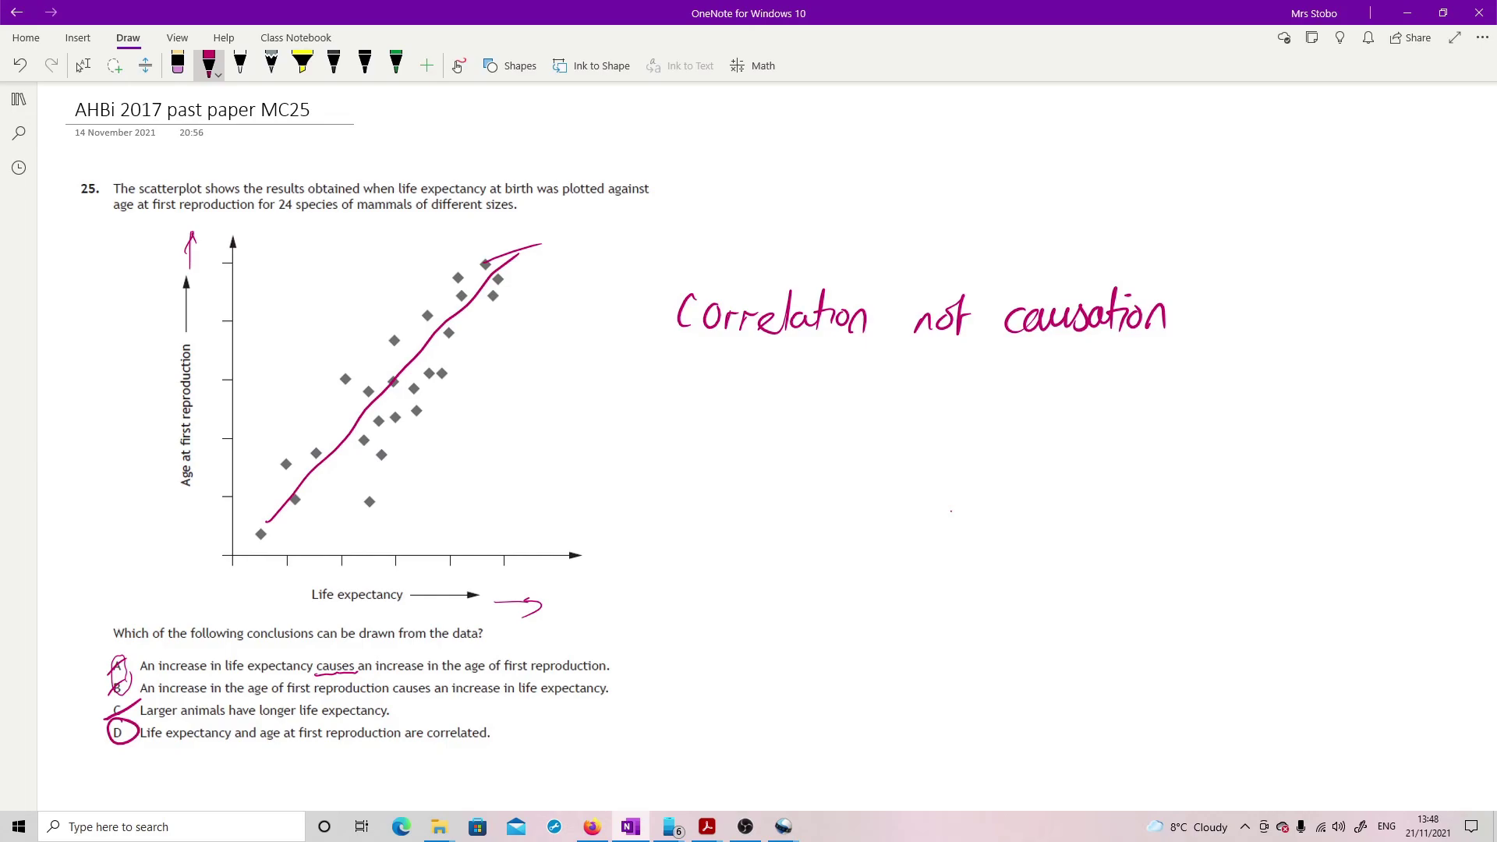